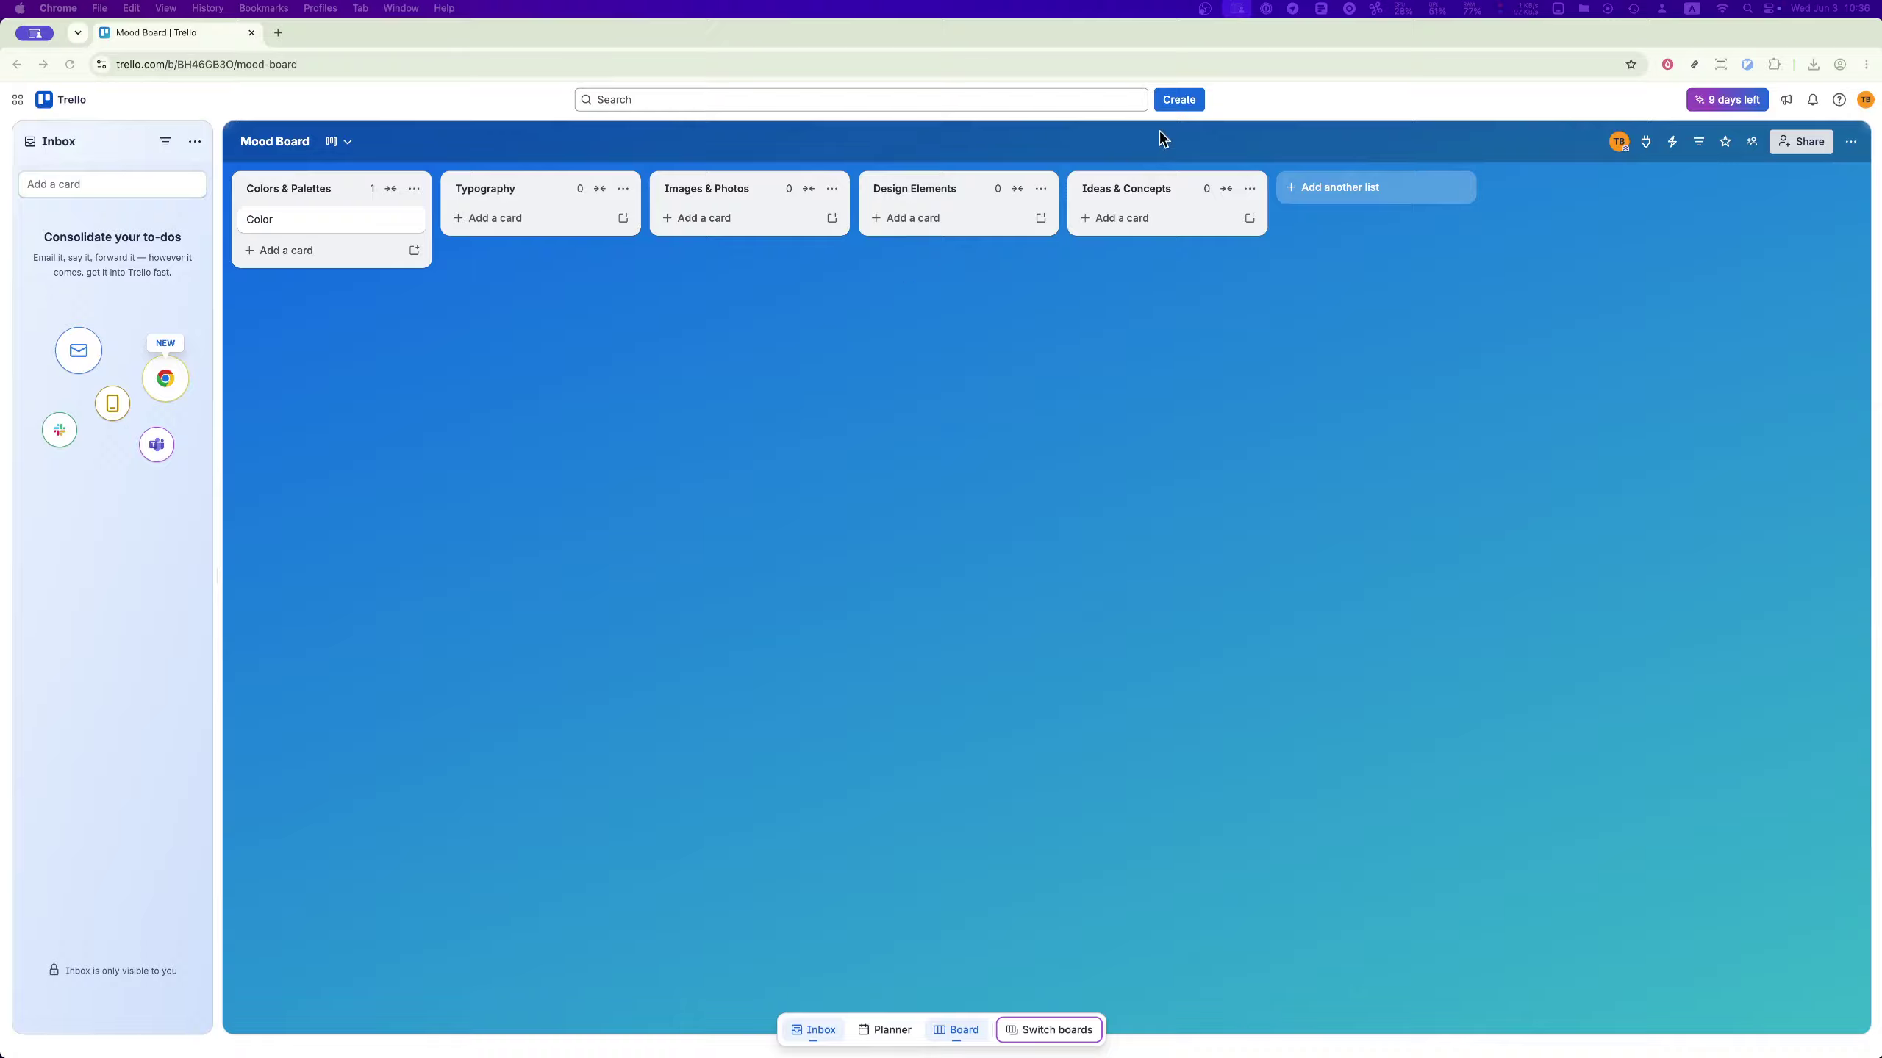
left_click(1197, 108)
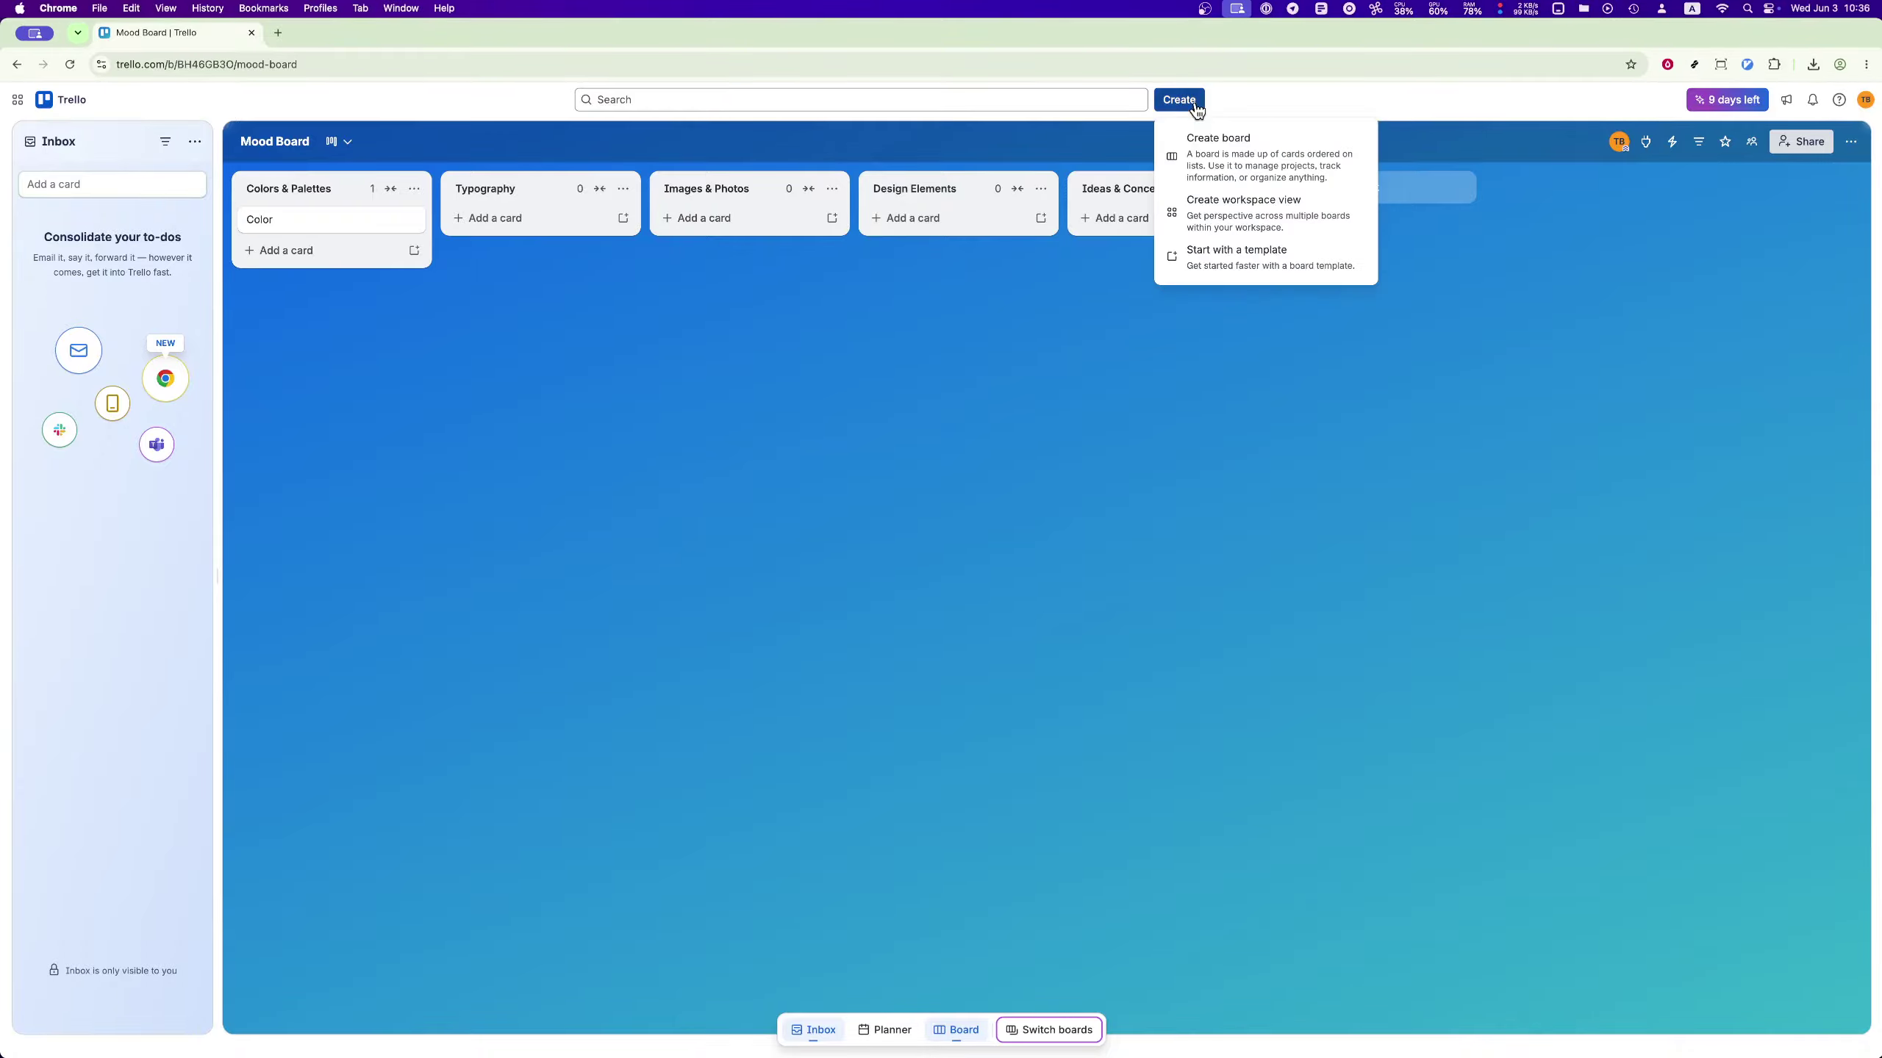
left_click(782, 353)
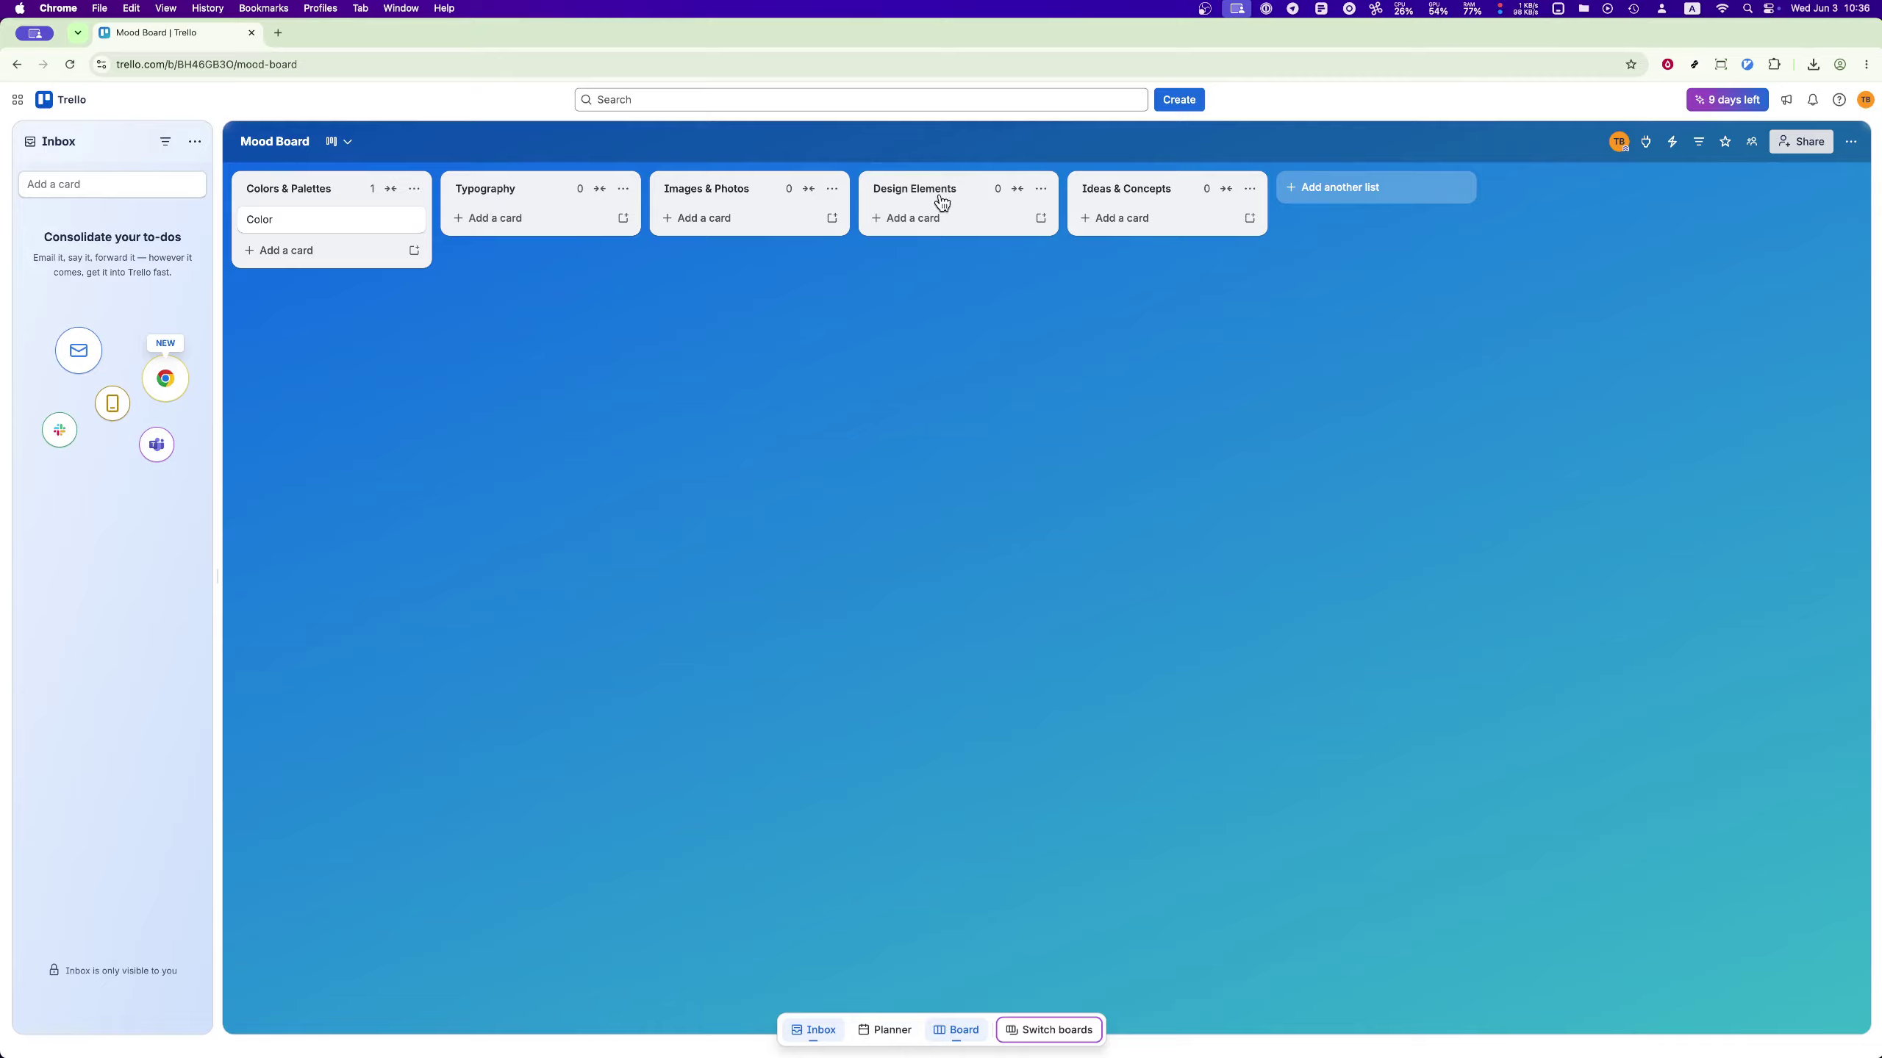
Add a new list named "References" at the end of the Mood Board
left_click(1355, 189)
type("Refree")
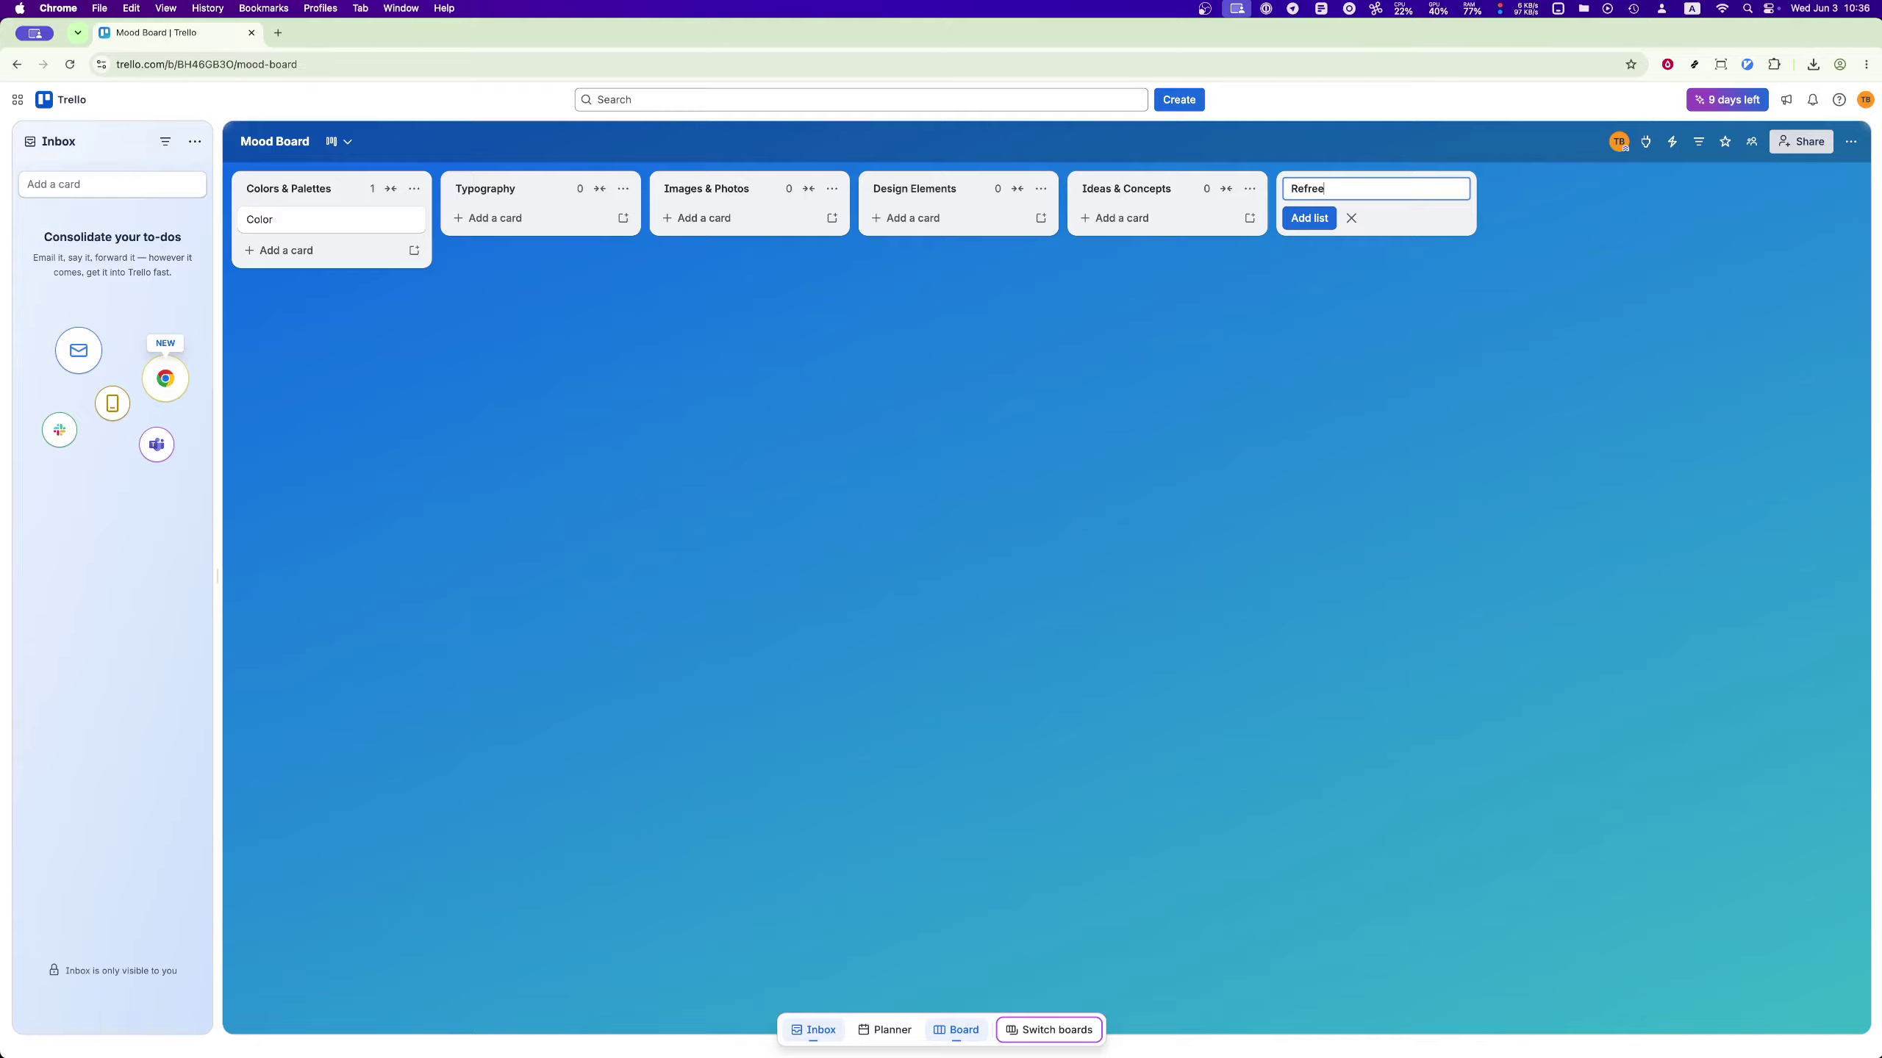
key("BackSpace")
key("BackSpace")
type("erences")
key("Return")
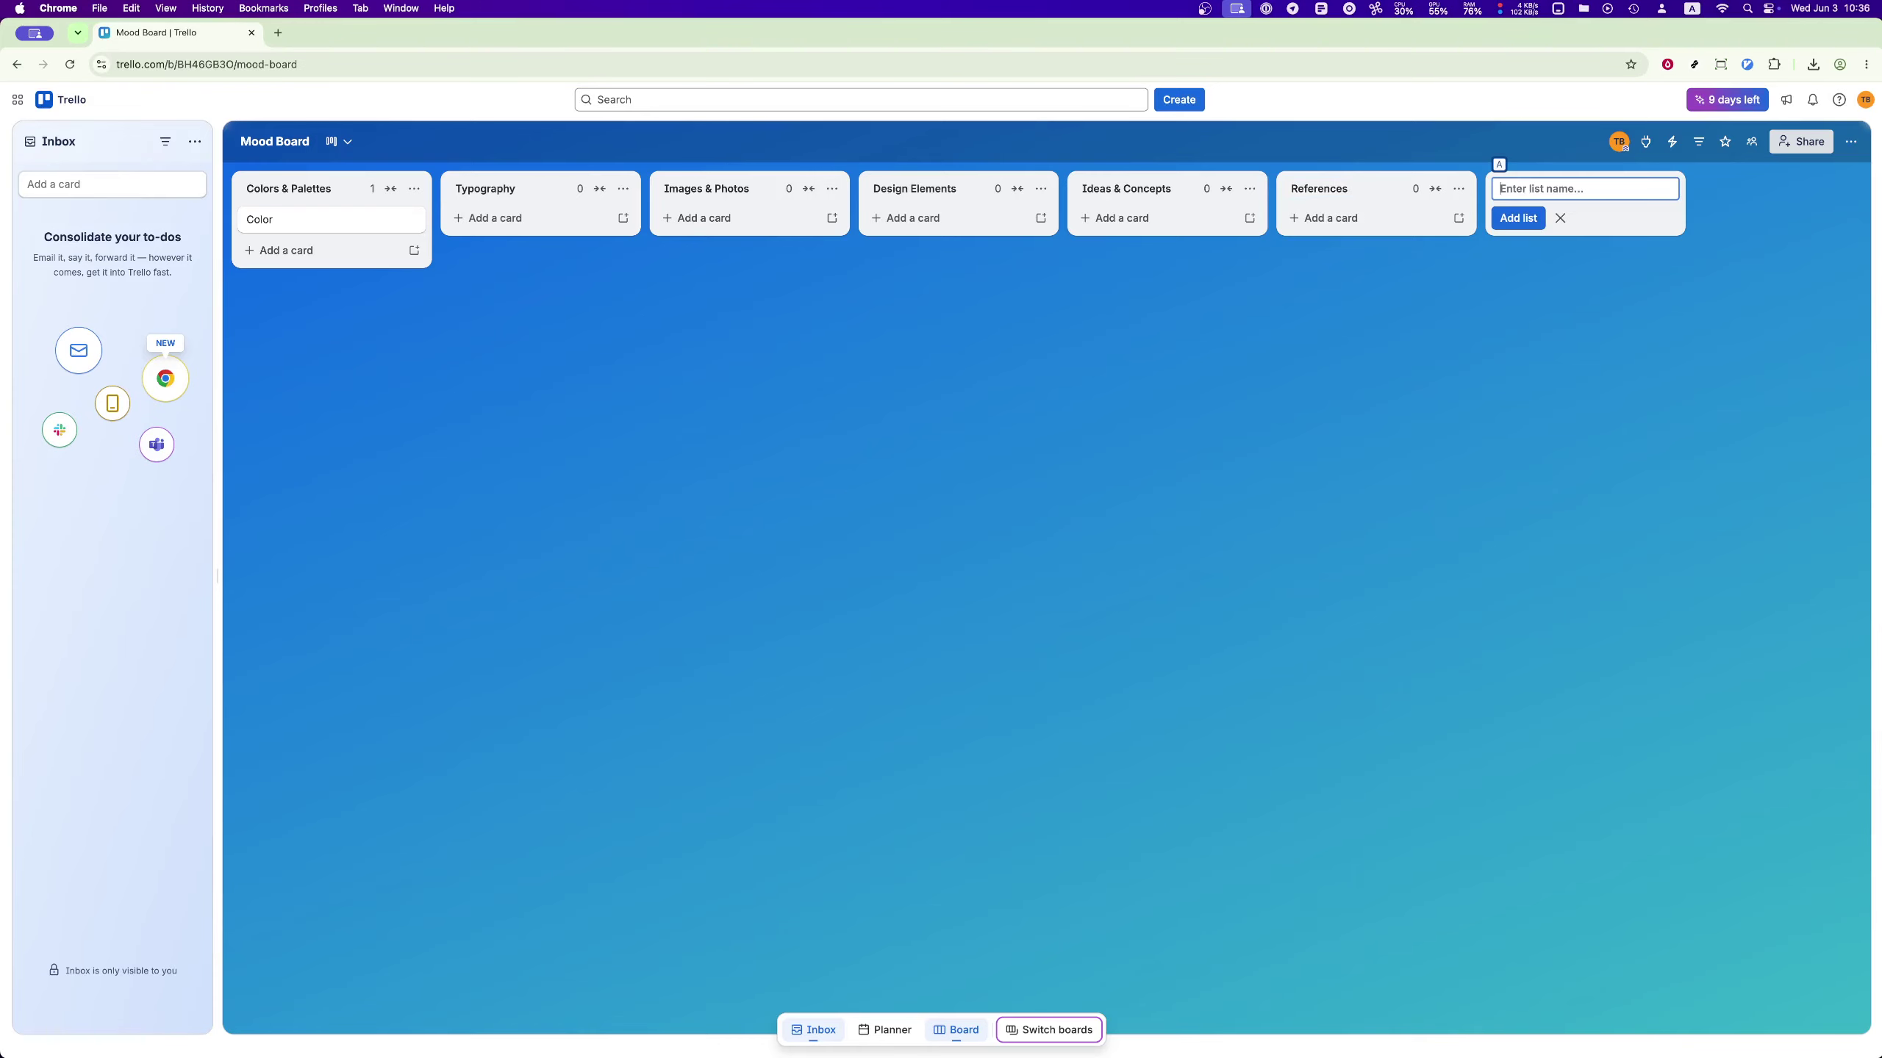
left_click(1186, 422)
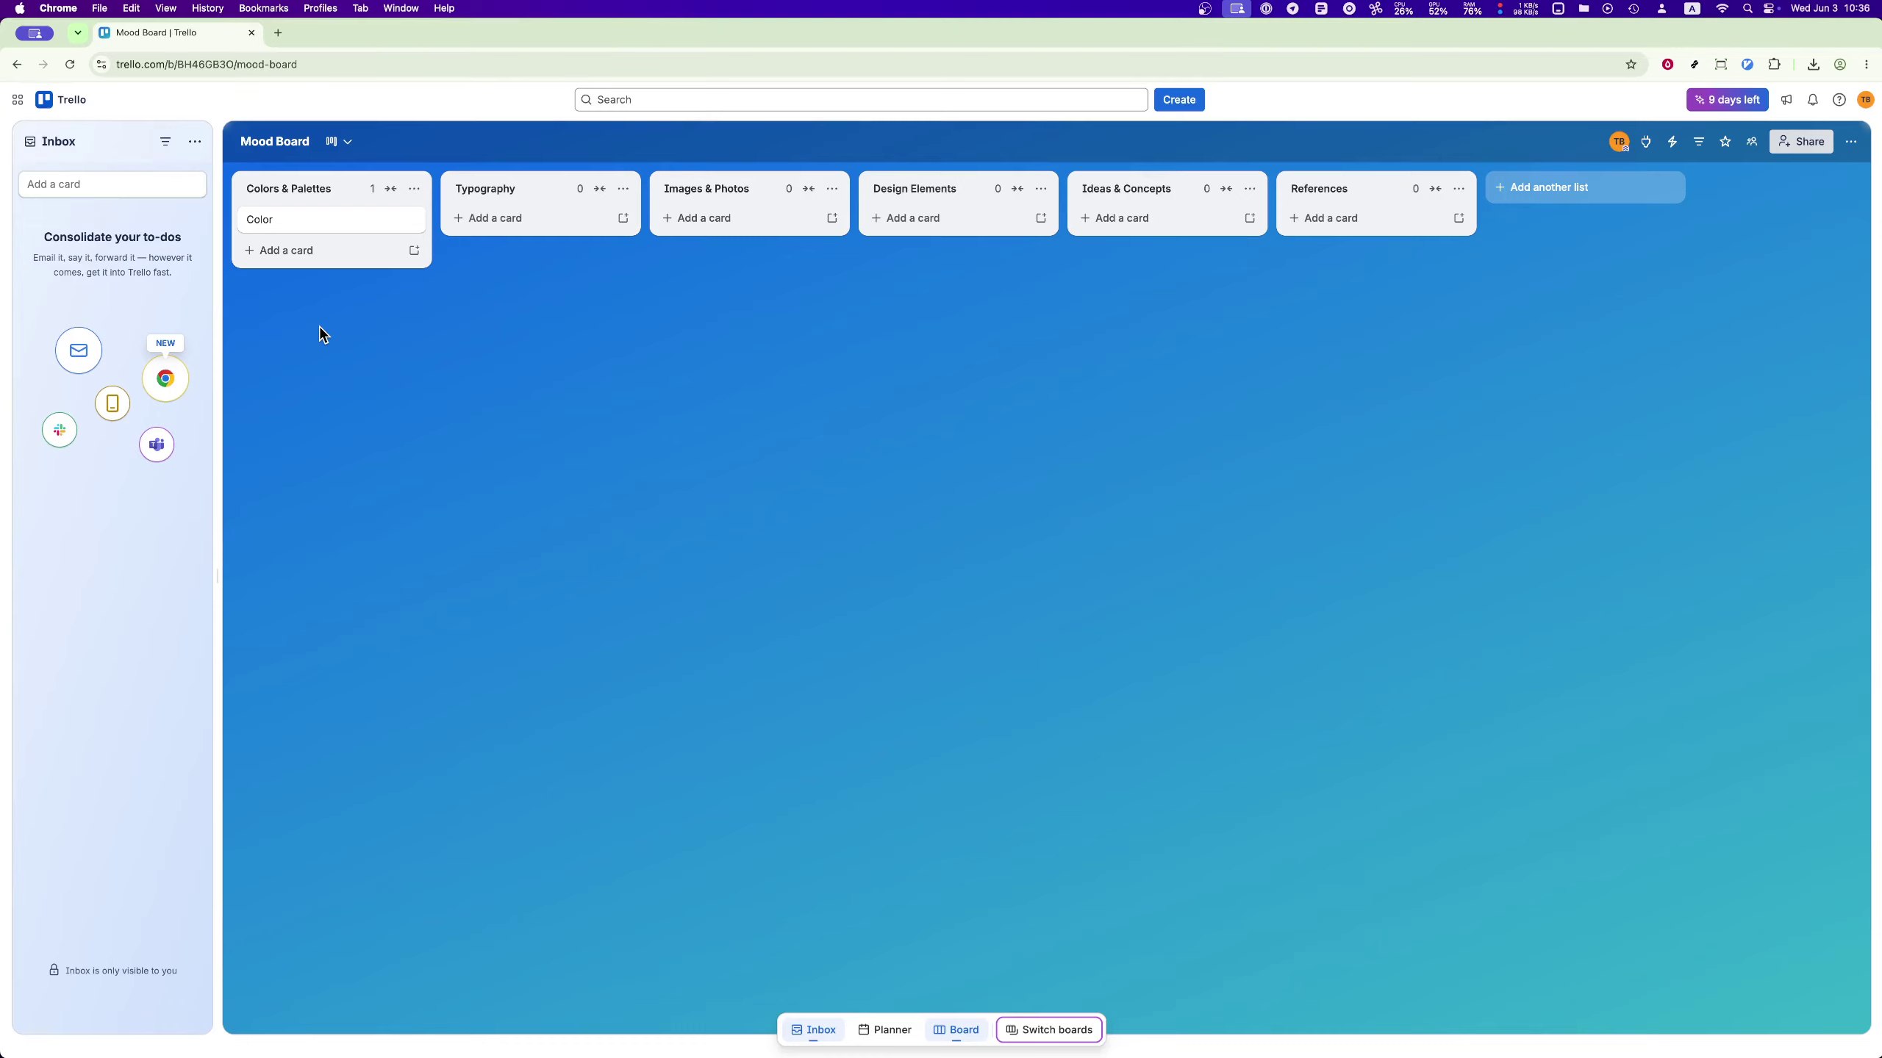
Add a card titled "Sunset Palettes" to the Colors & Palettes list
left_click(329, 258)
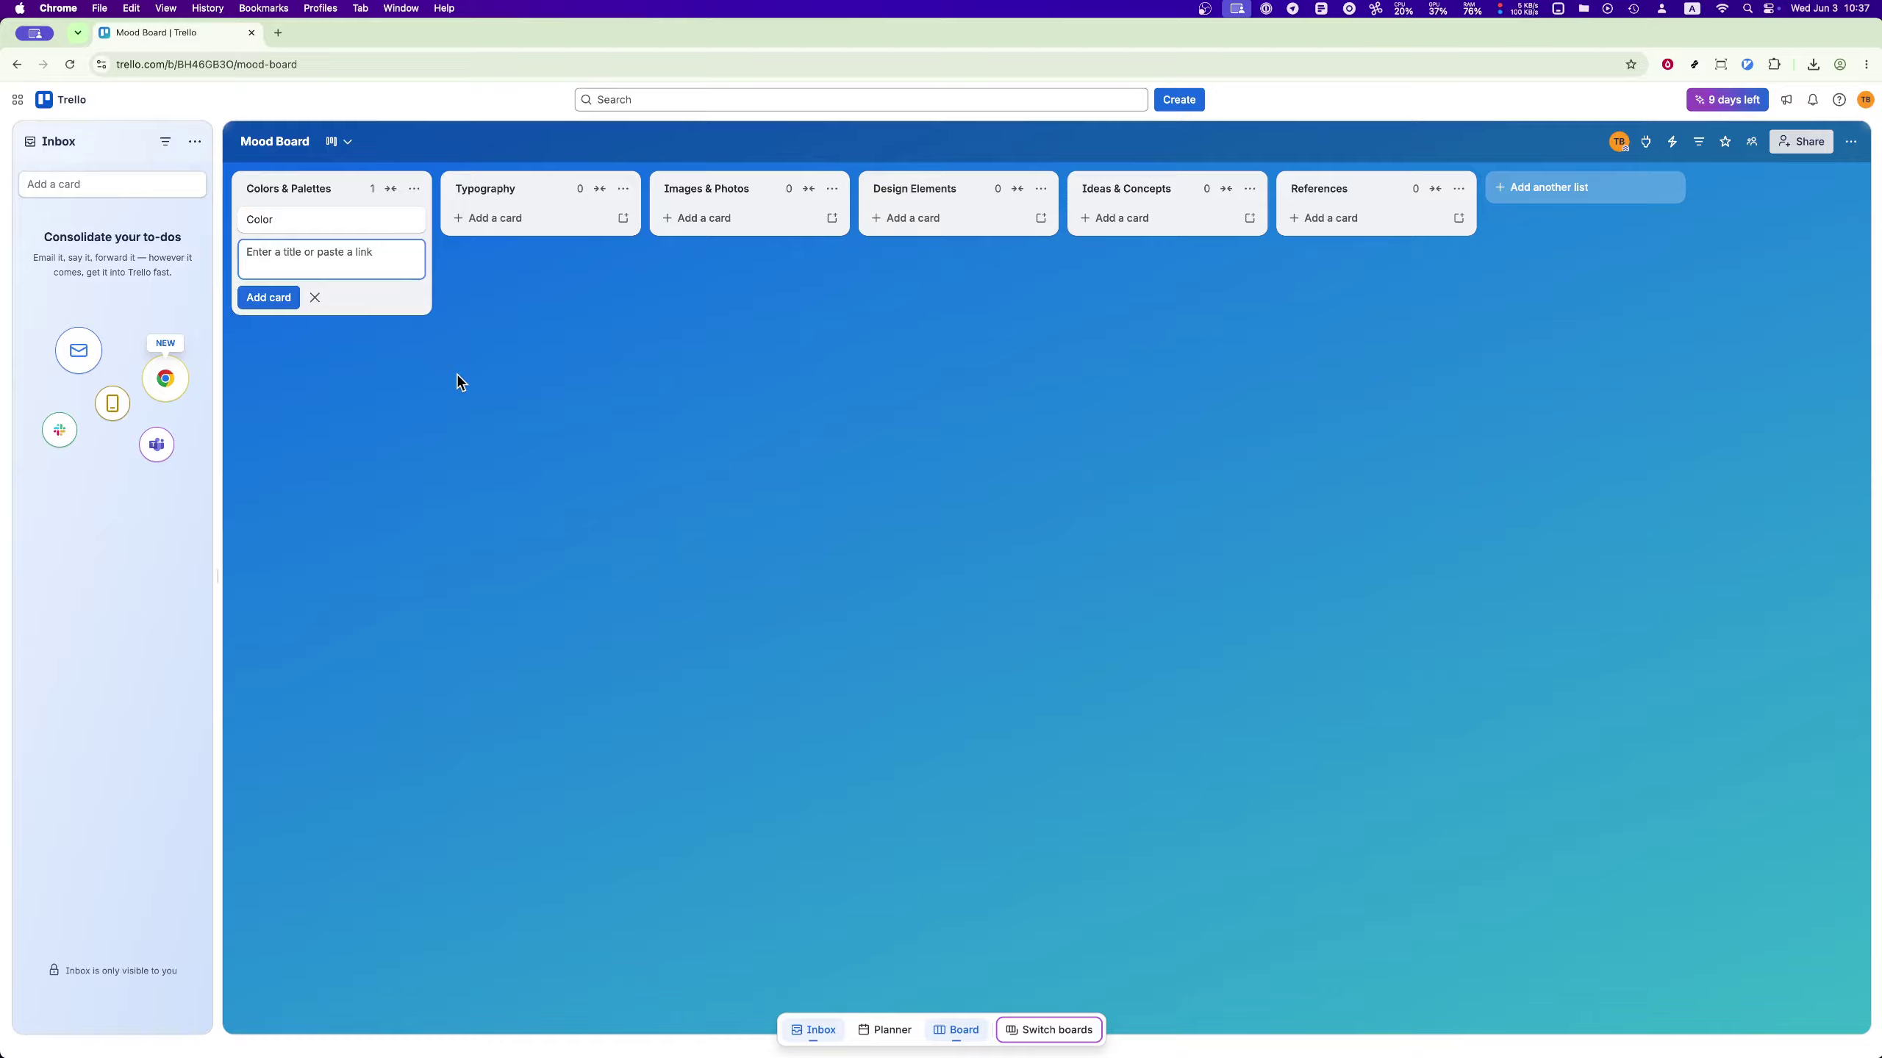
type("Sunset Palettes")
key("Return")
left_click(485, 366)
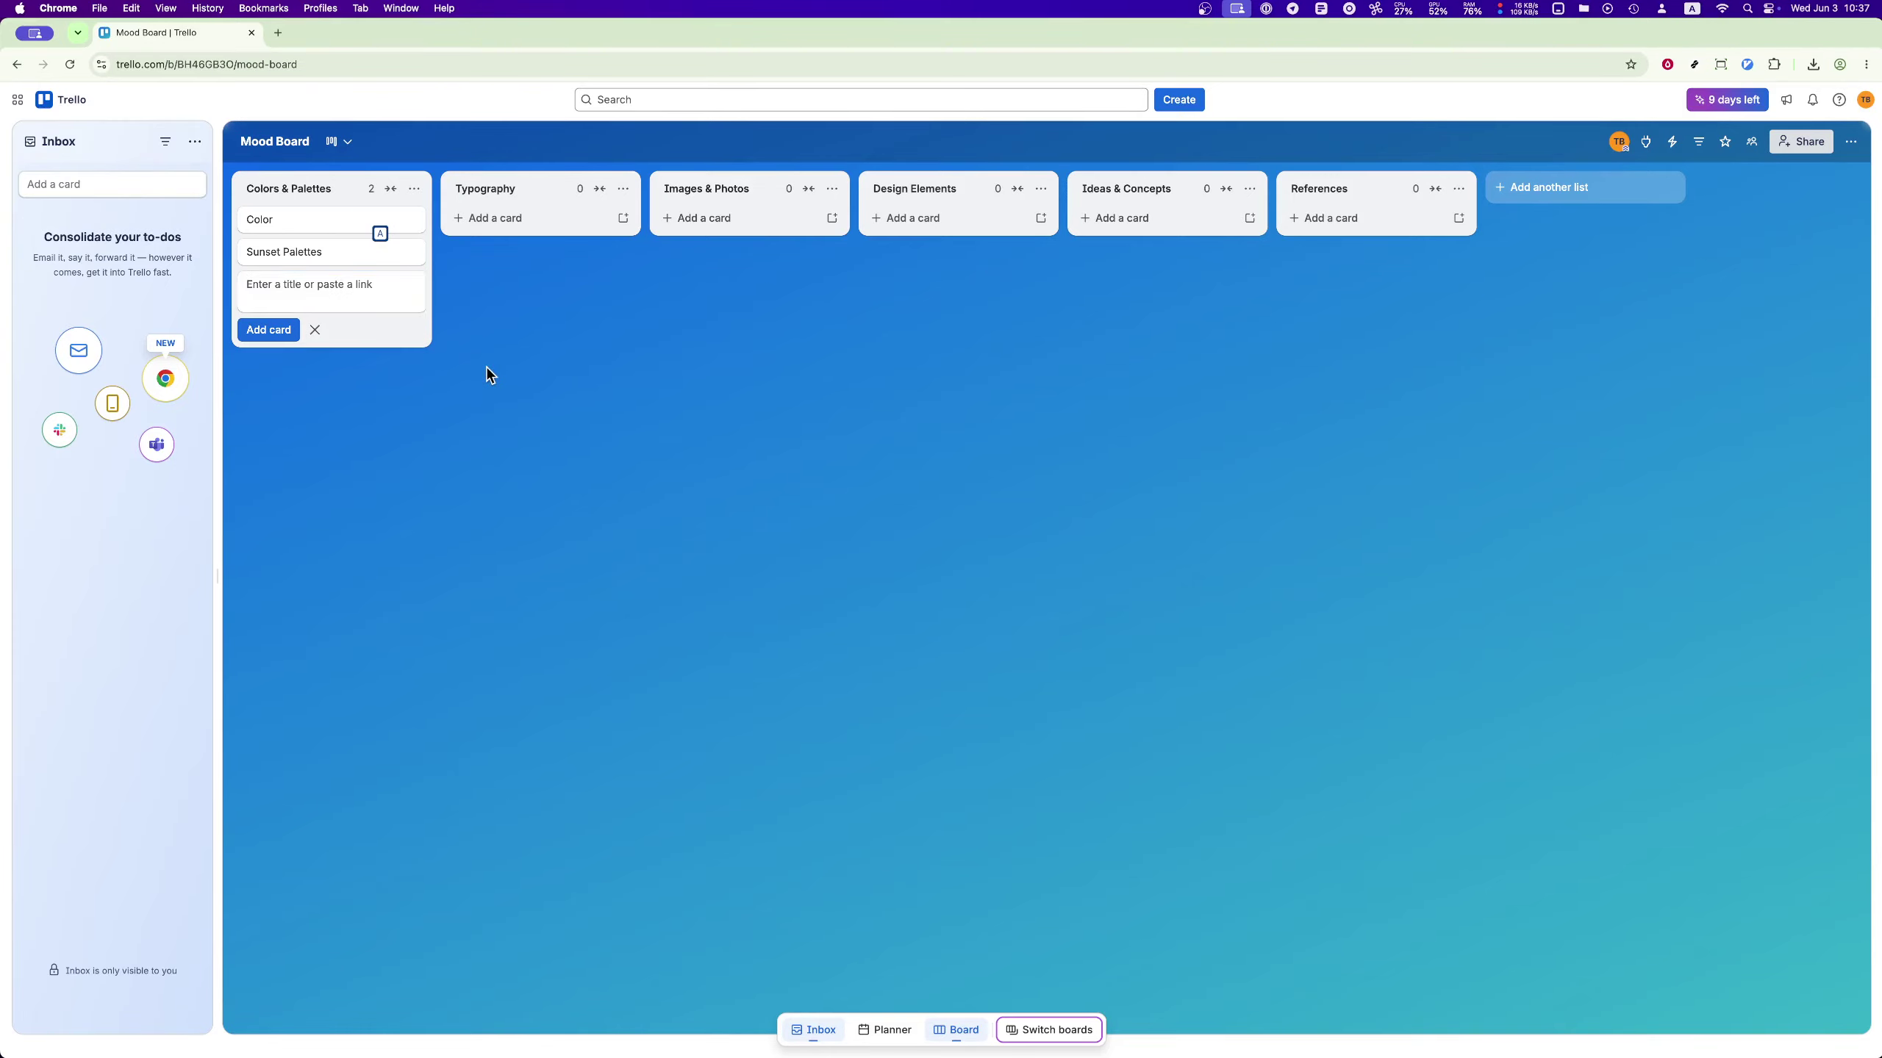
Open the Sunset Palettes card and save "style" as its description
left_click(327, 252)
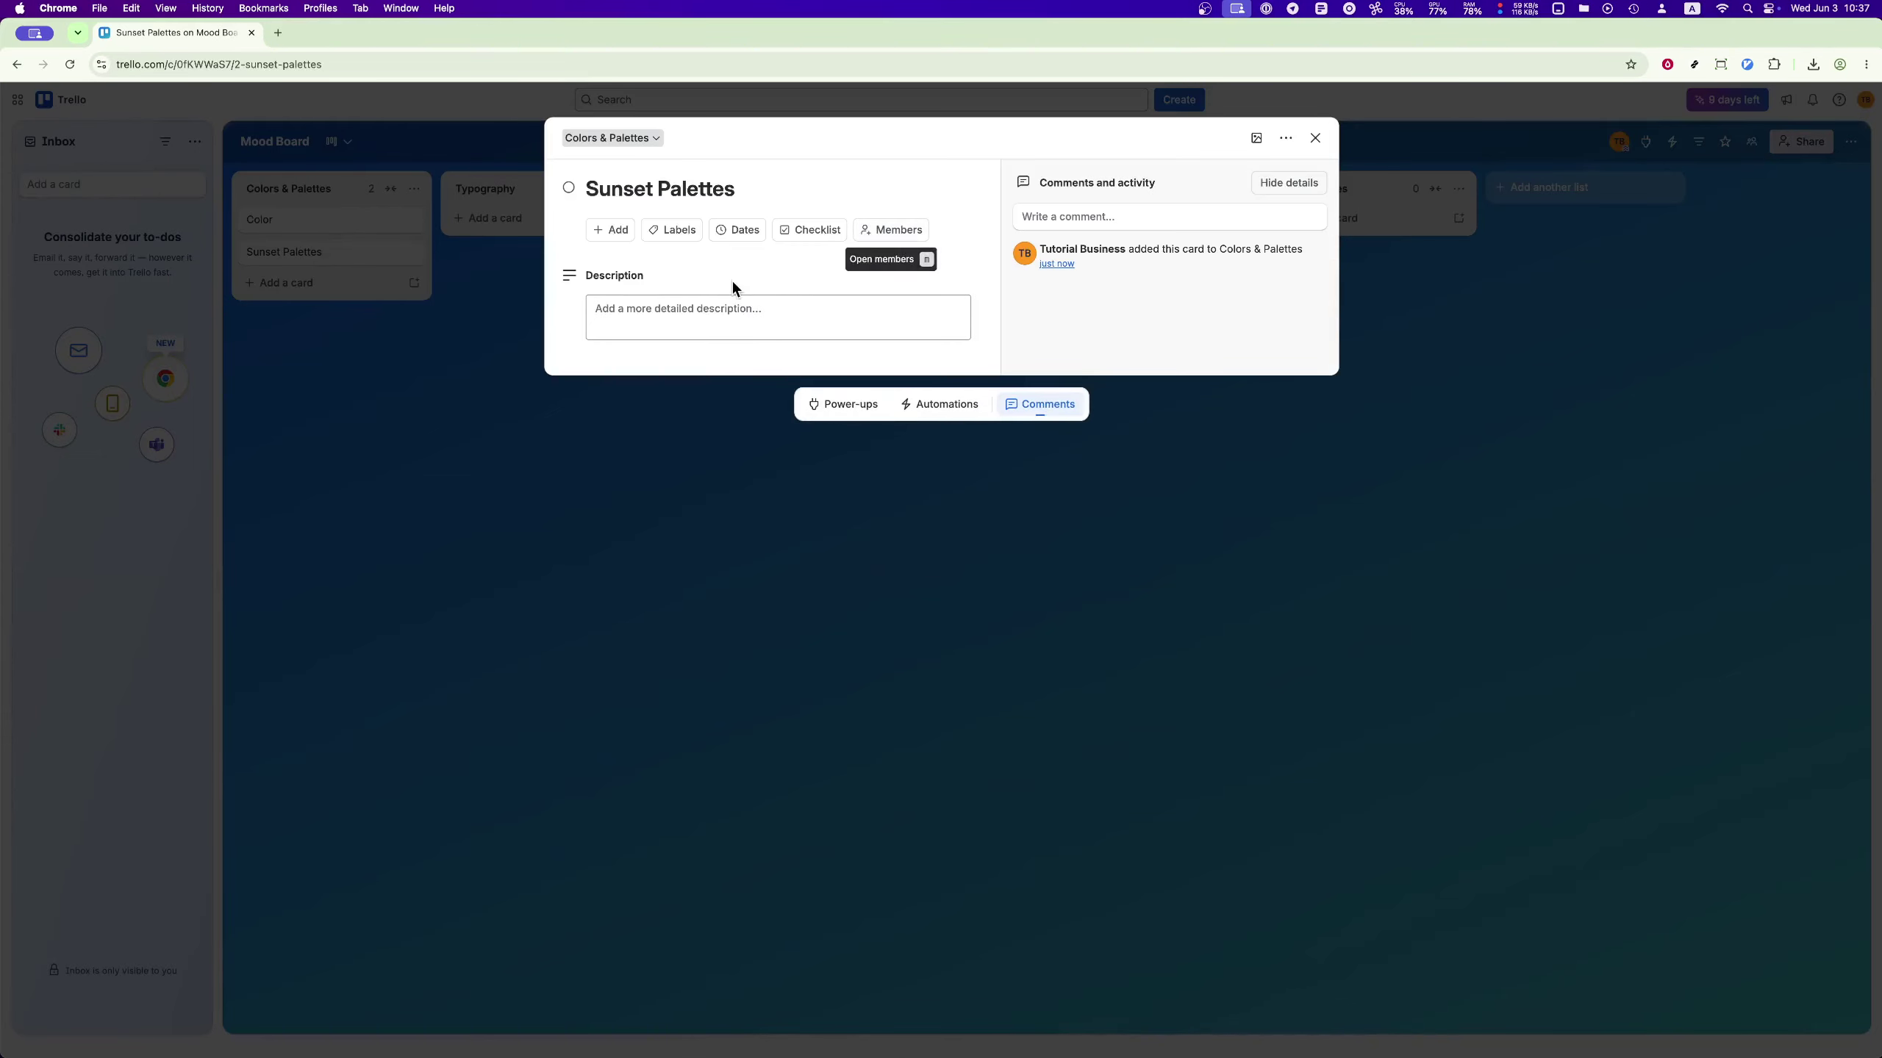
left_click(653, 308)
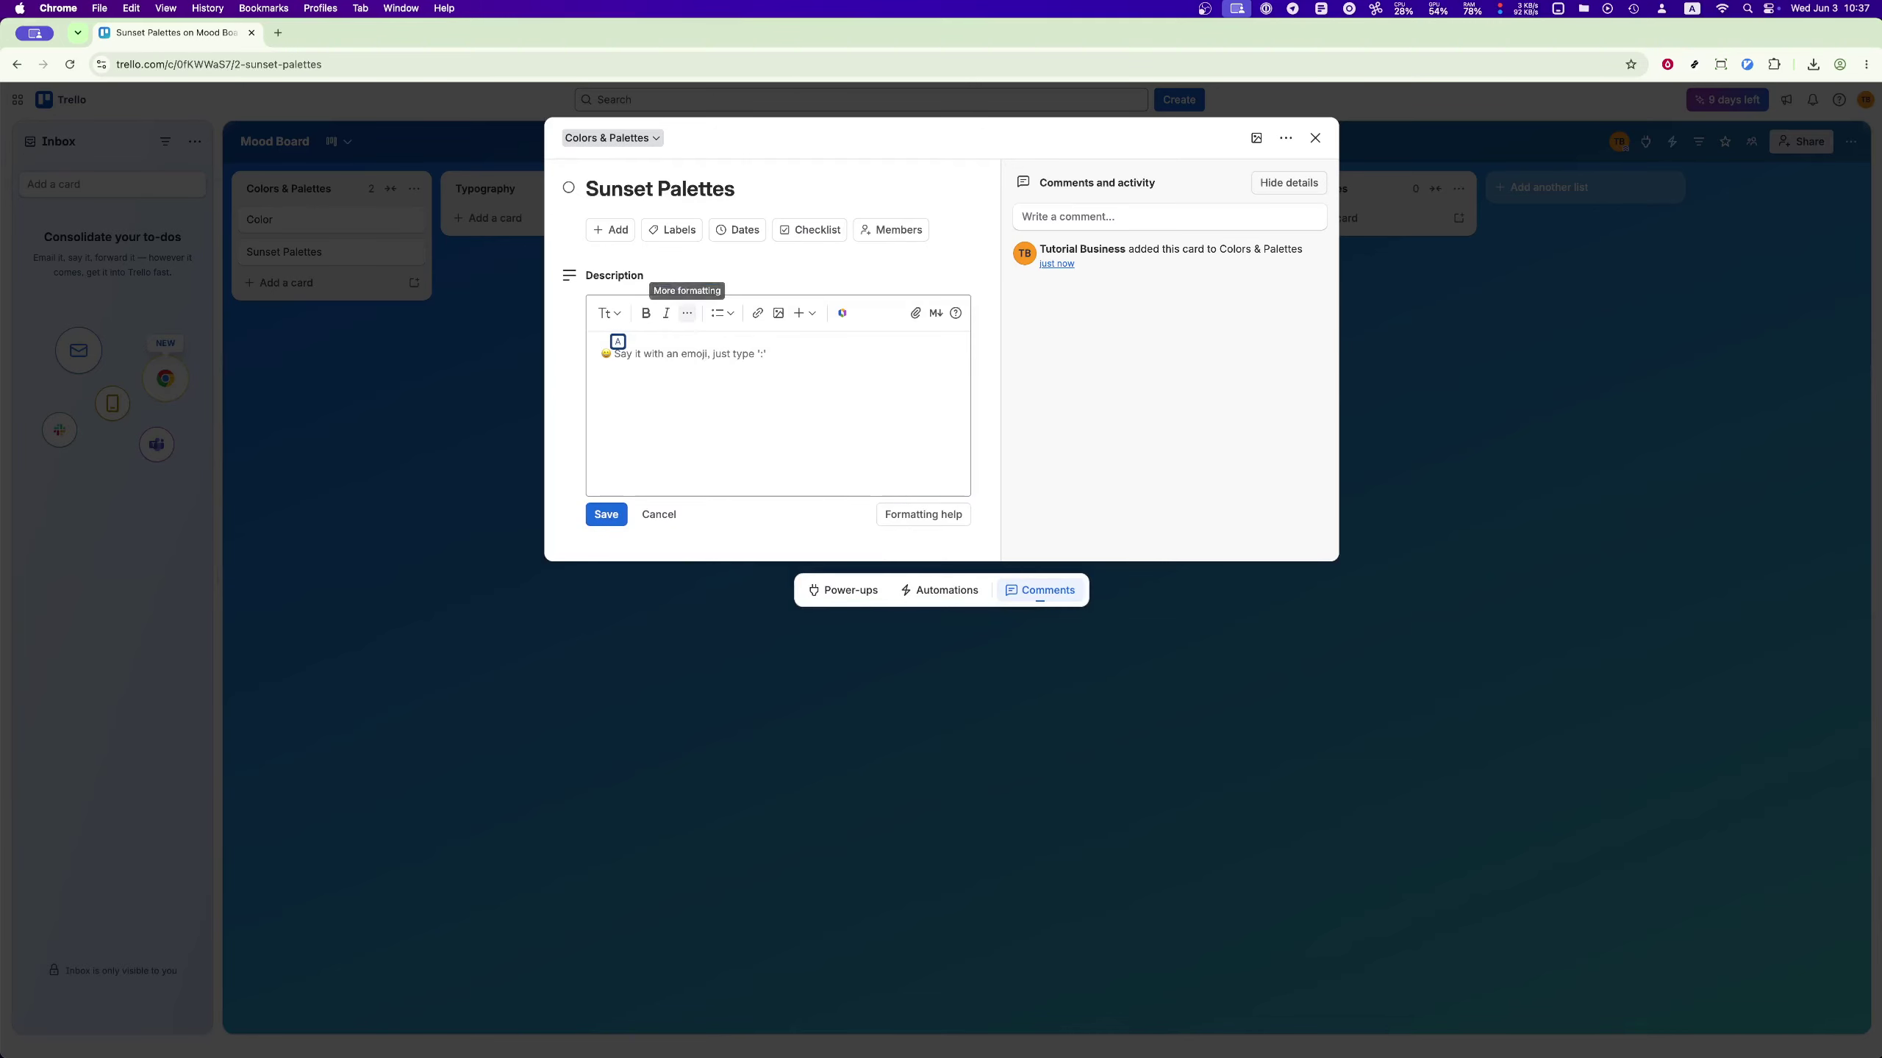
left_click(680, 415)
type("ste")
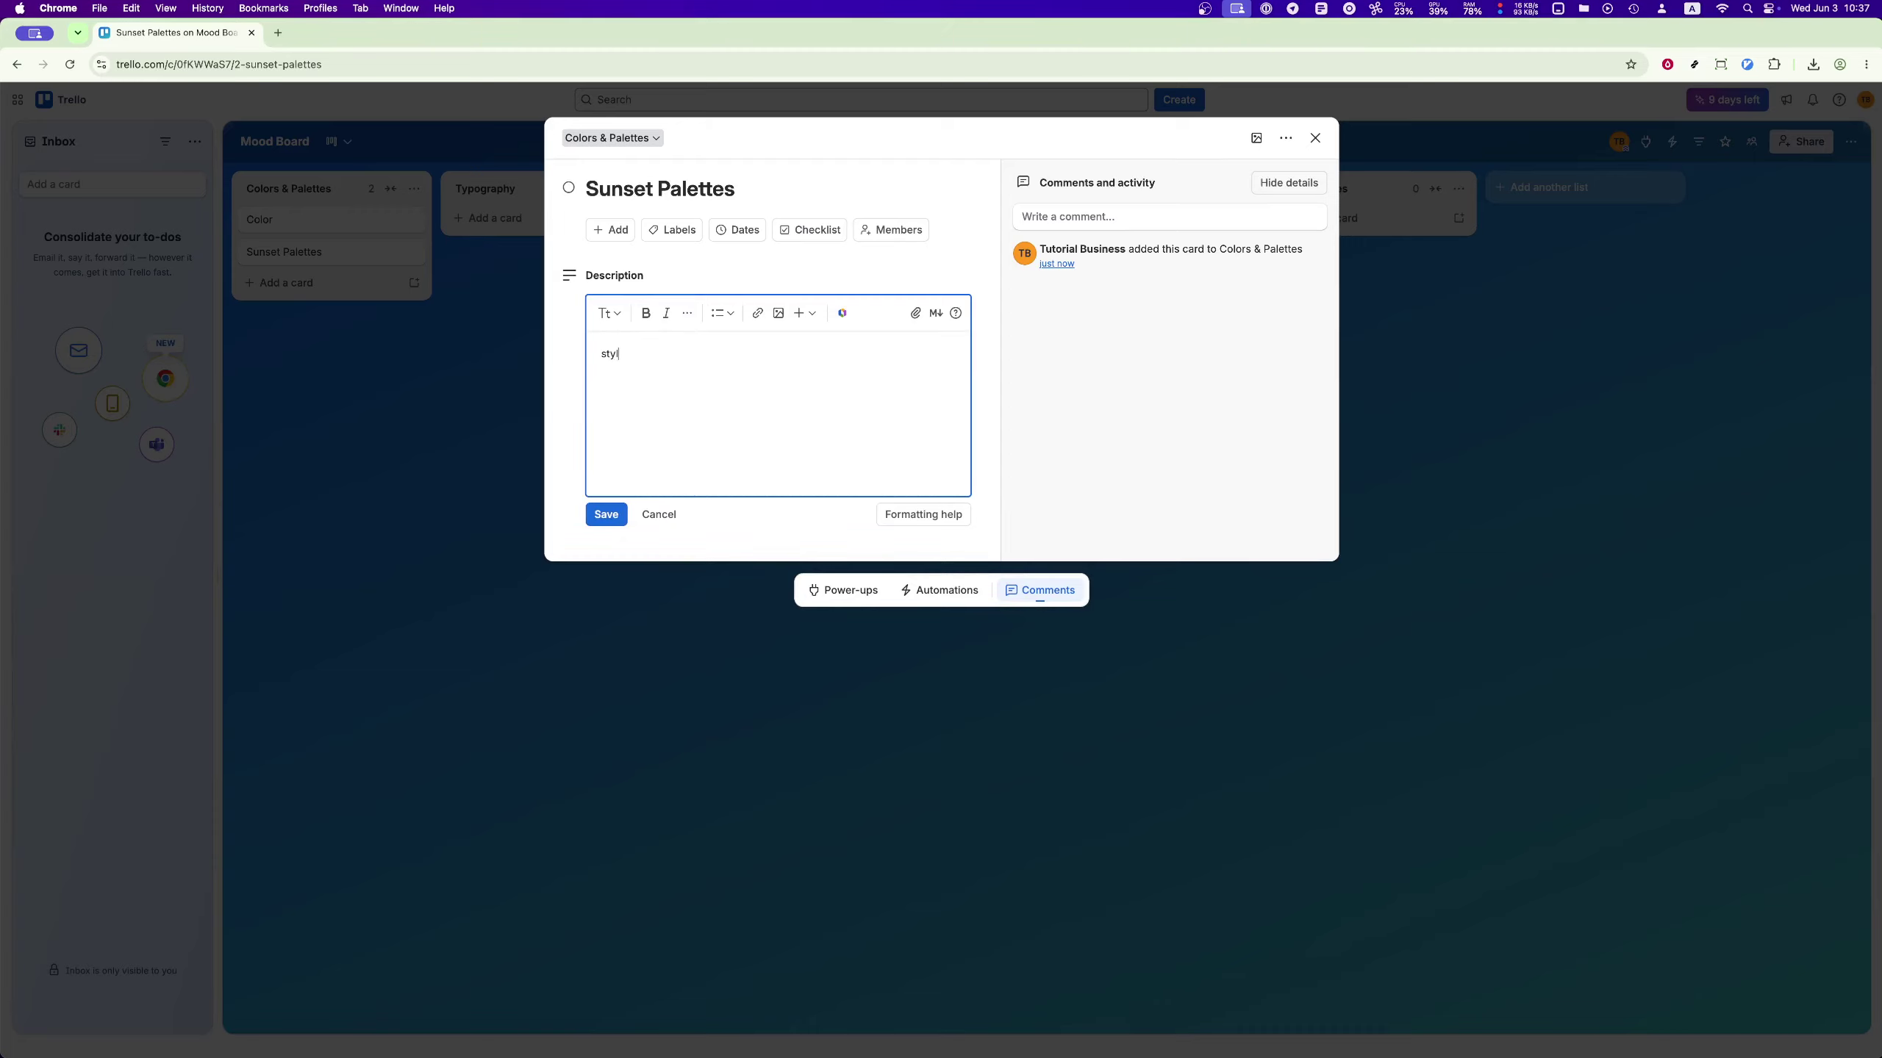
left_click(606, 515)
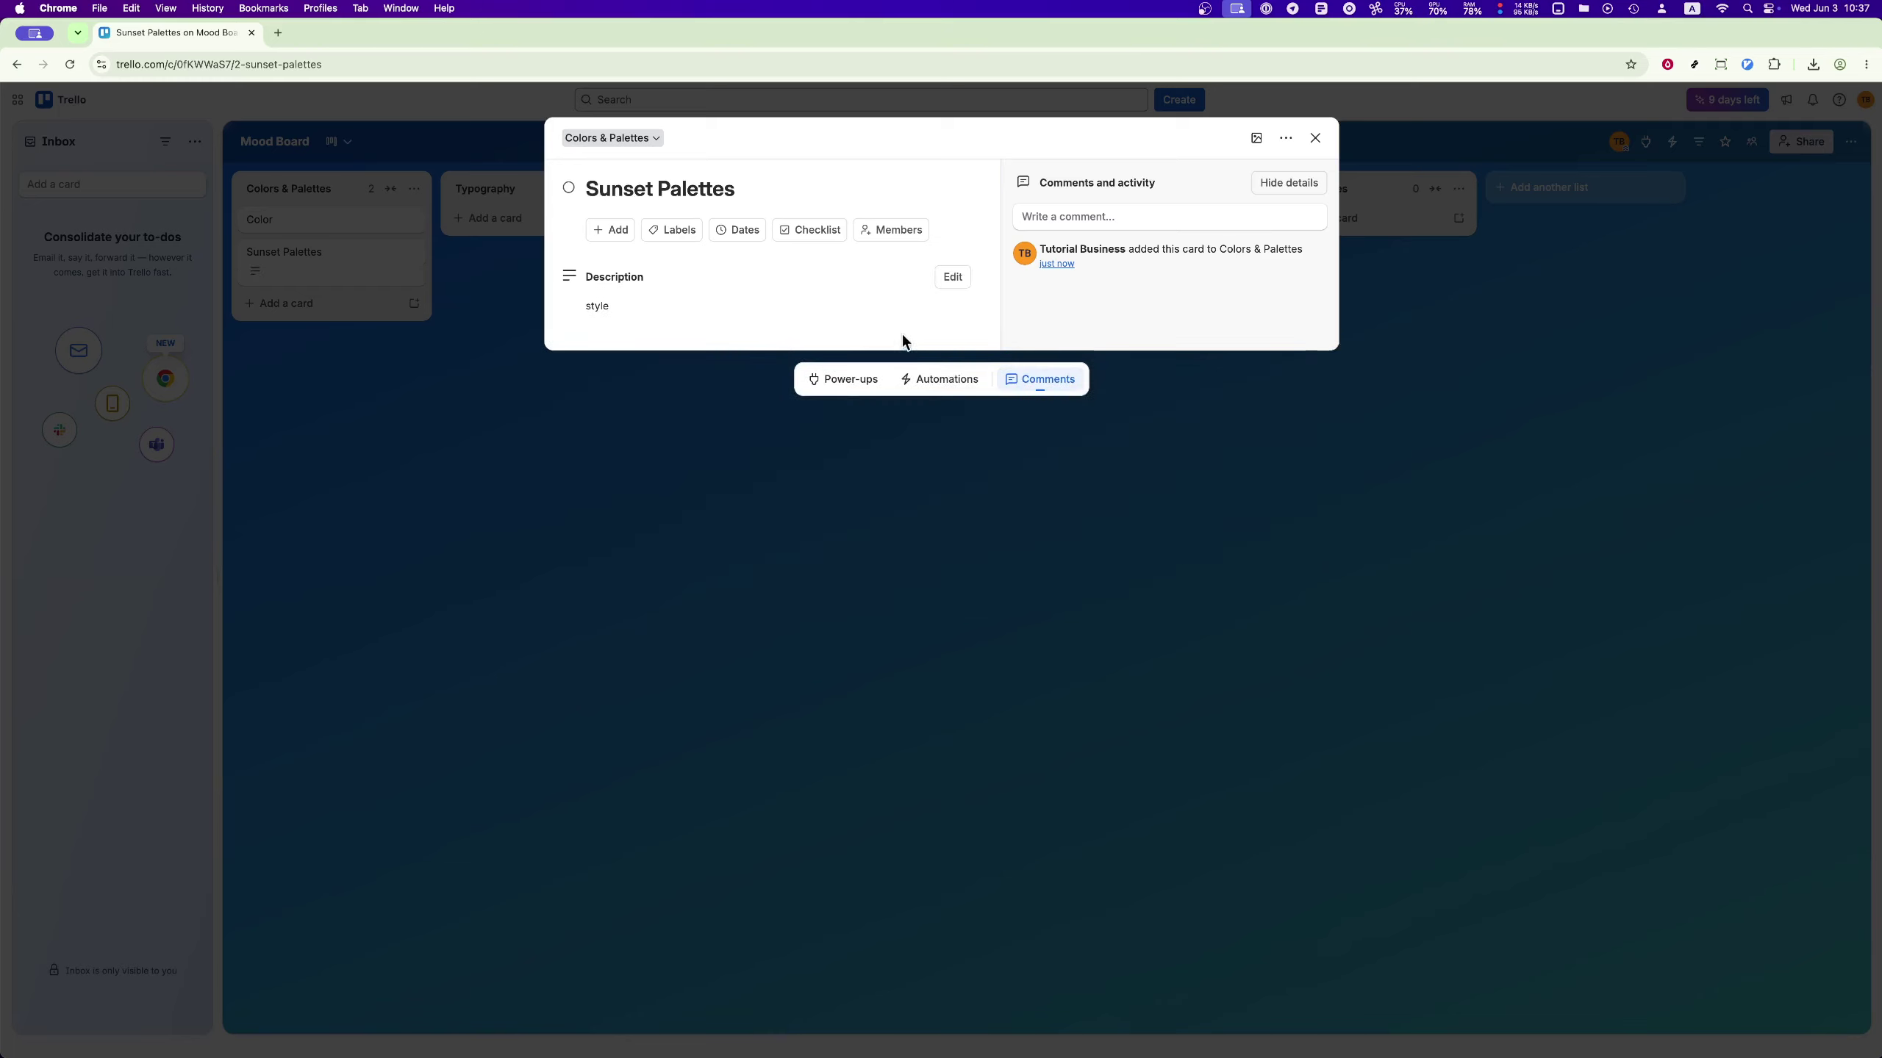
left_click(598, 229)
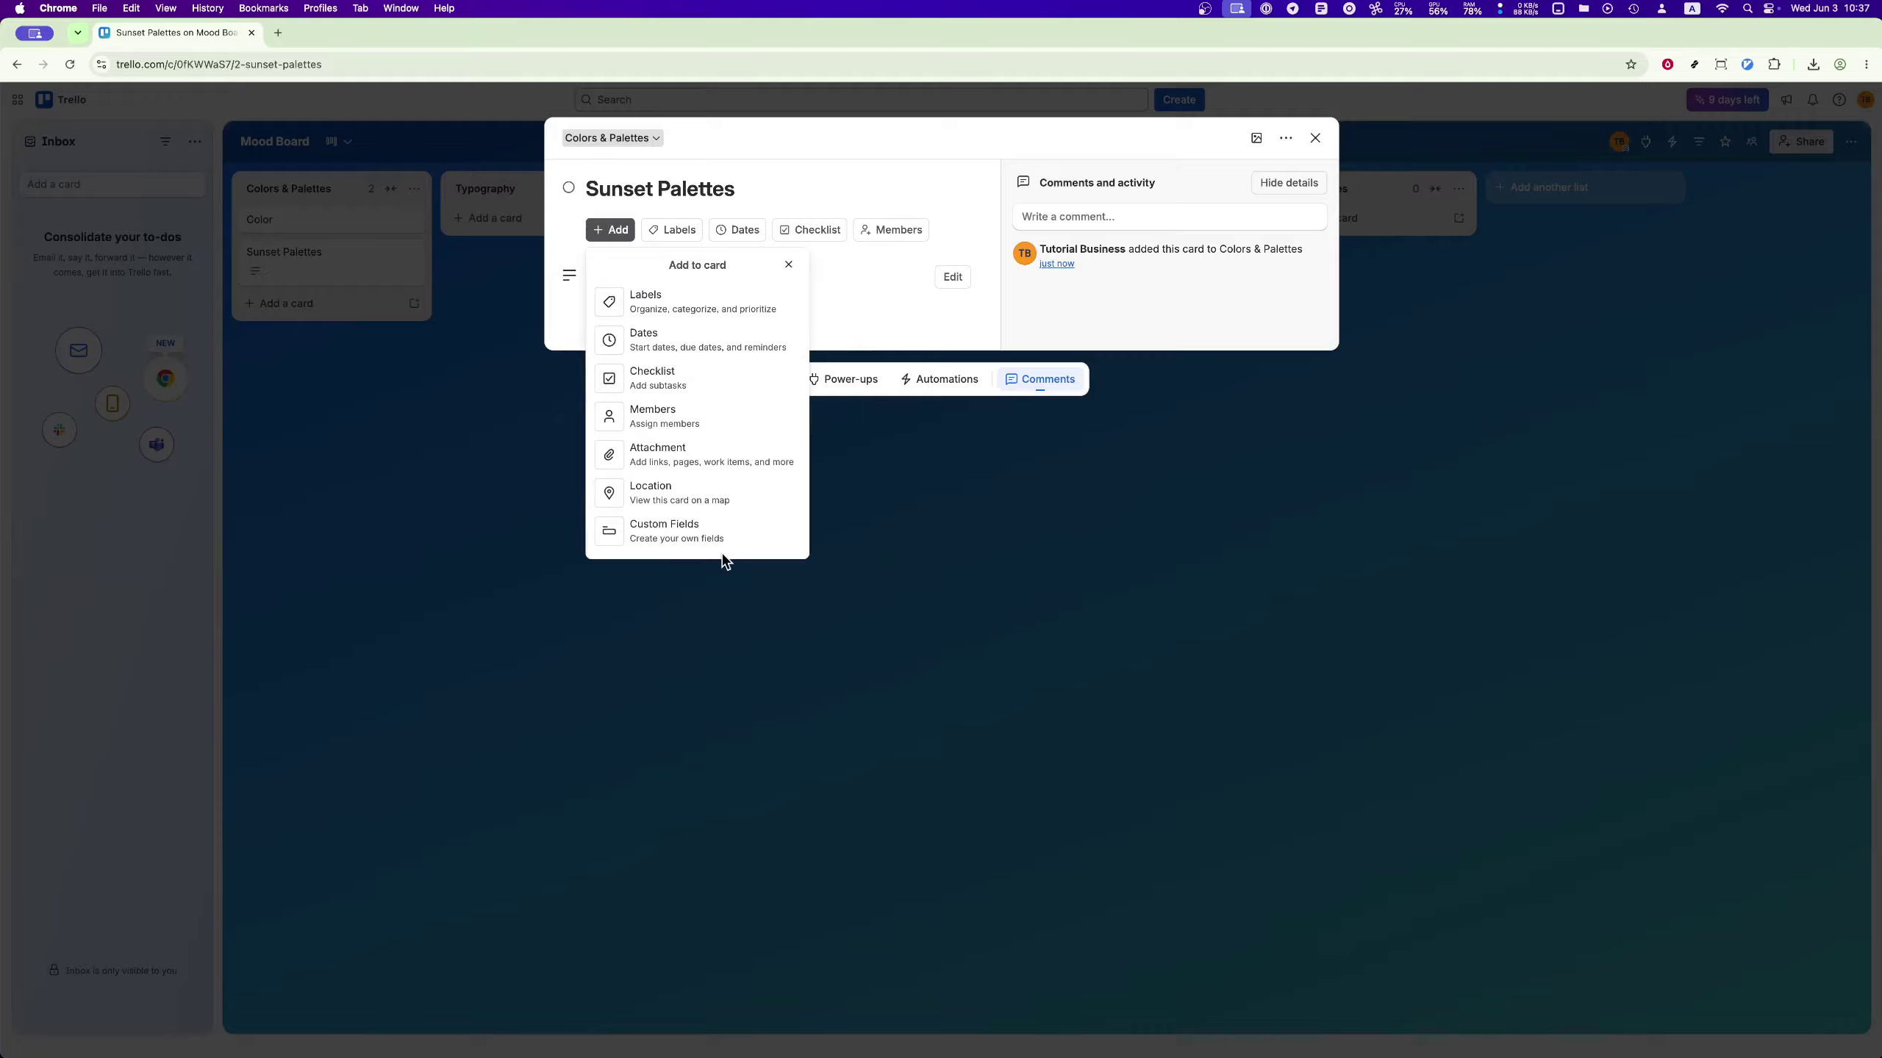
left_click(705, 452)
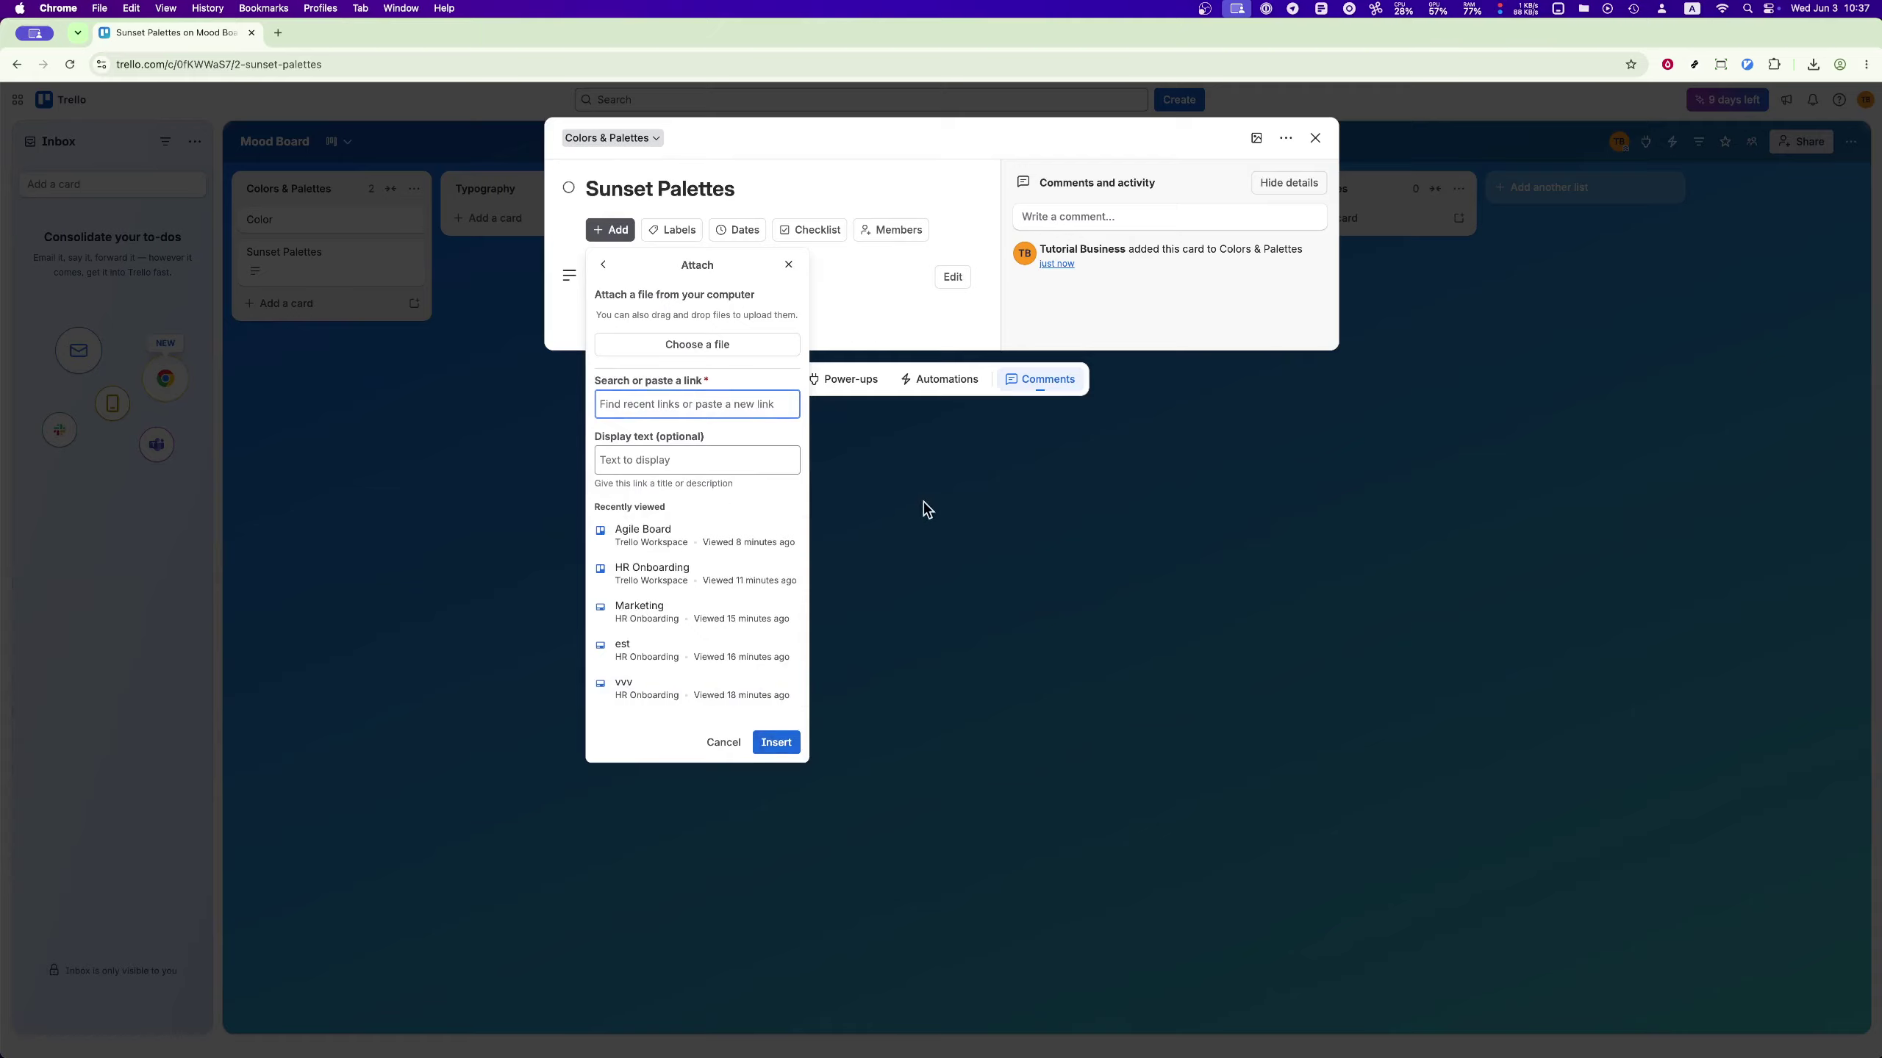
left_click(898, 326)
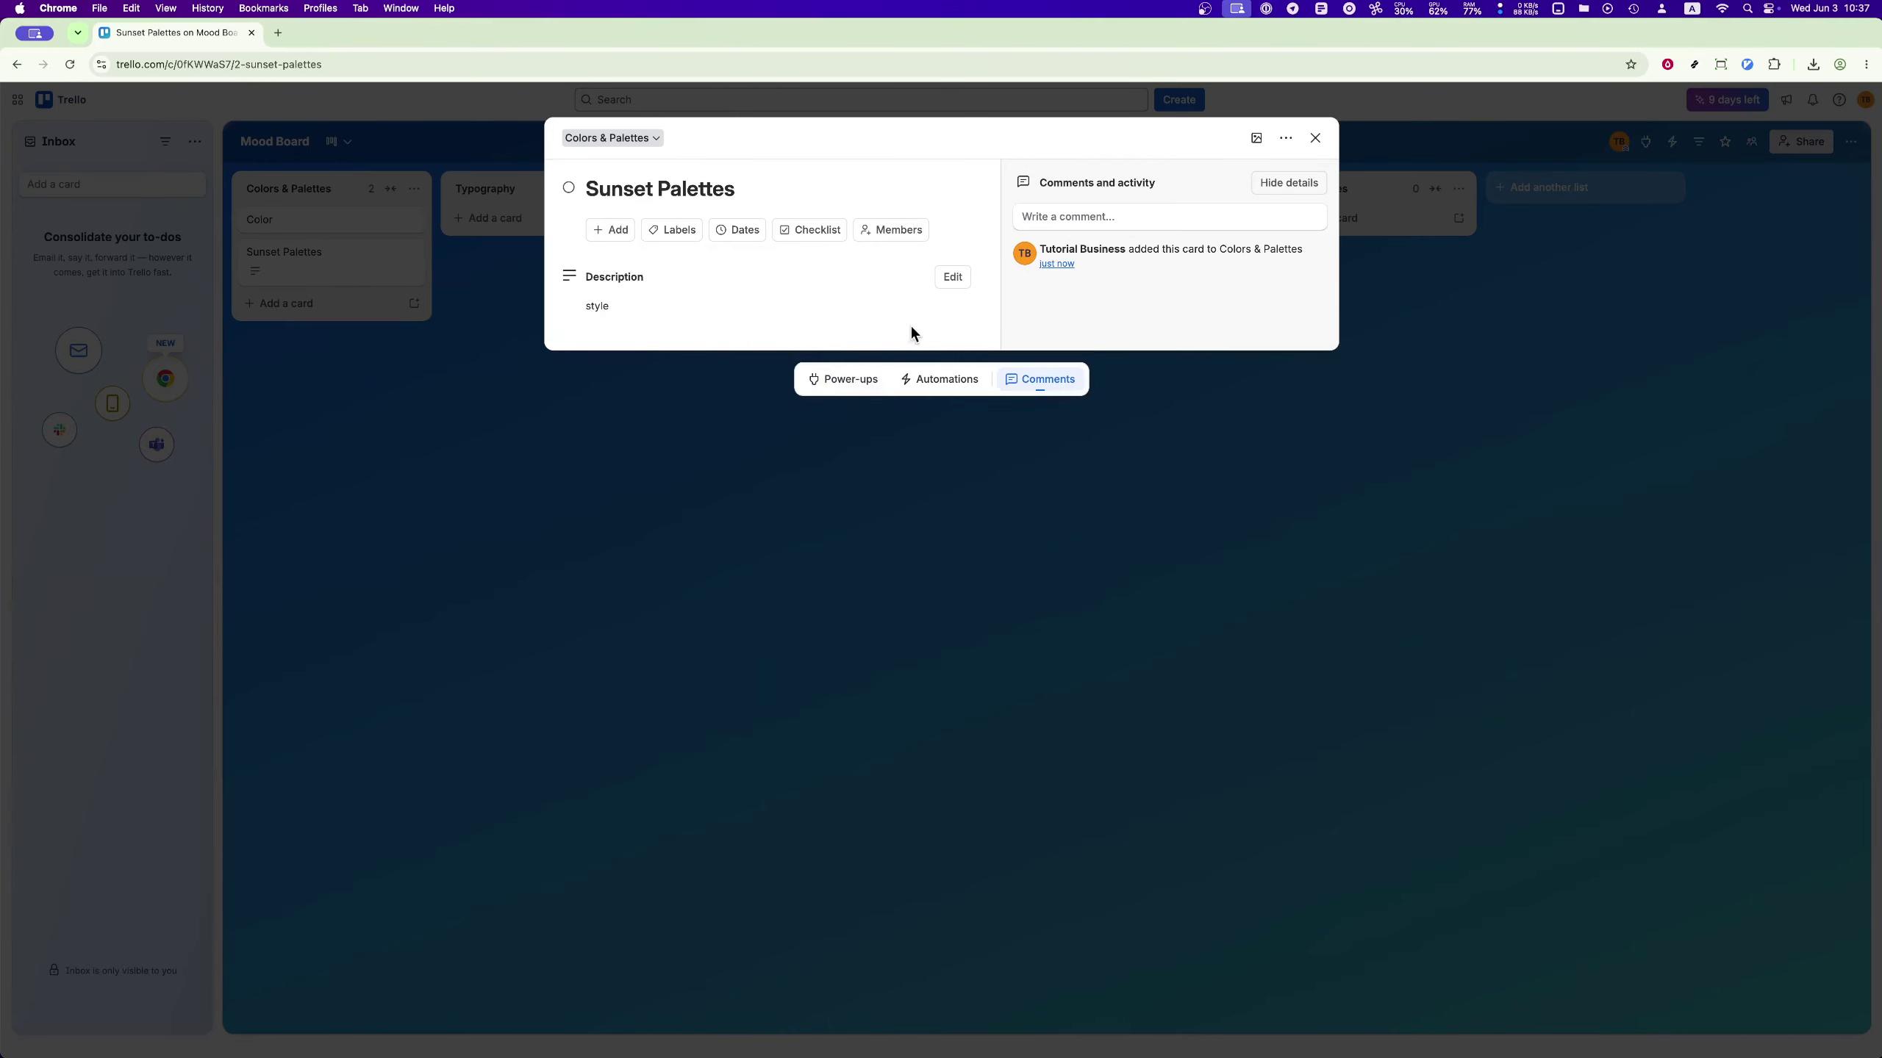
Apply the orange label to the Sunset Palettes card
left_click(674, 234)
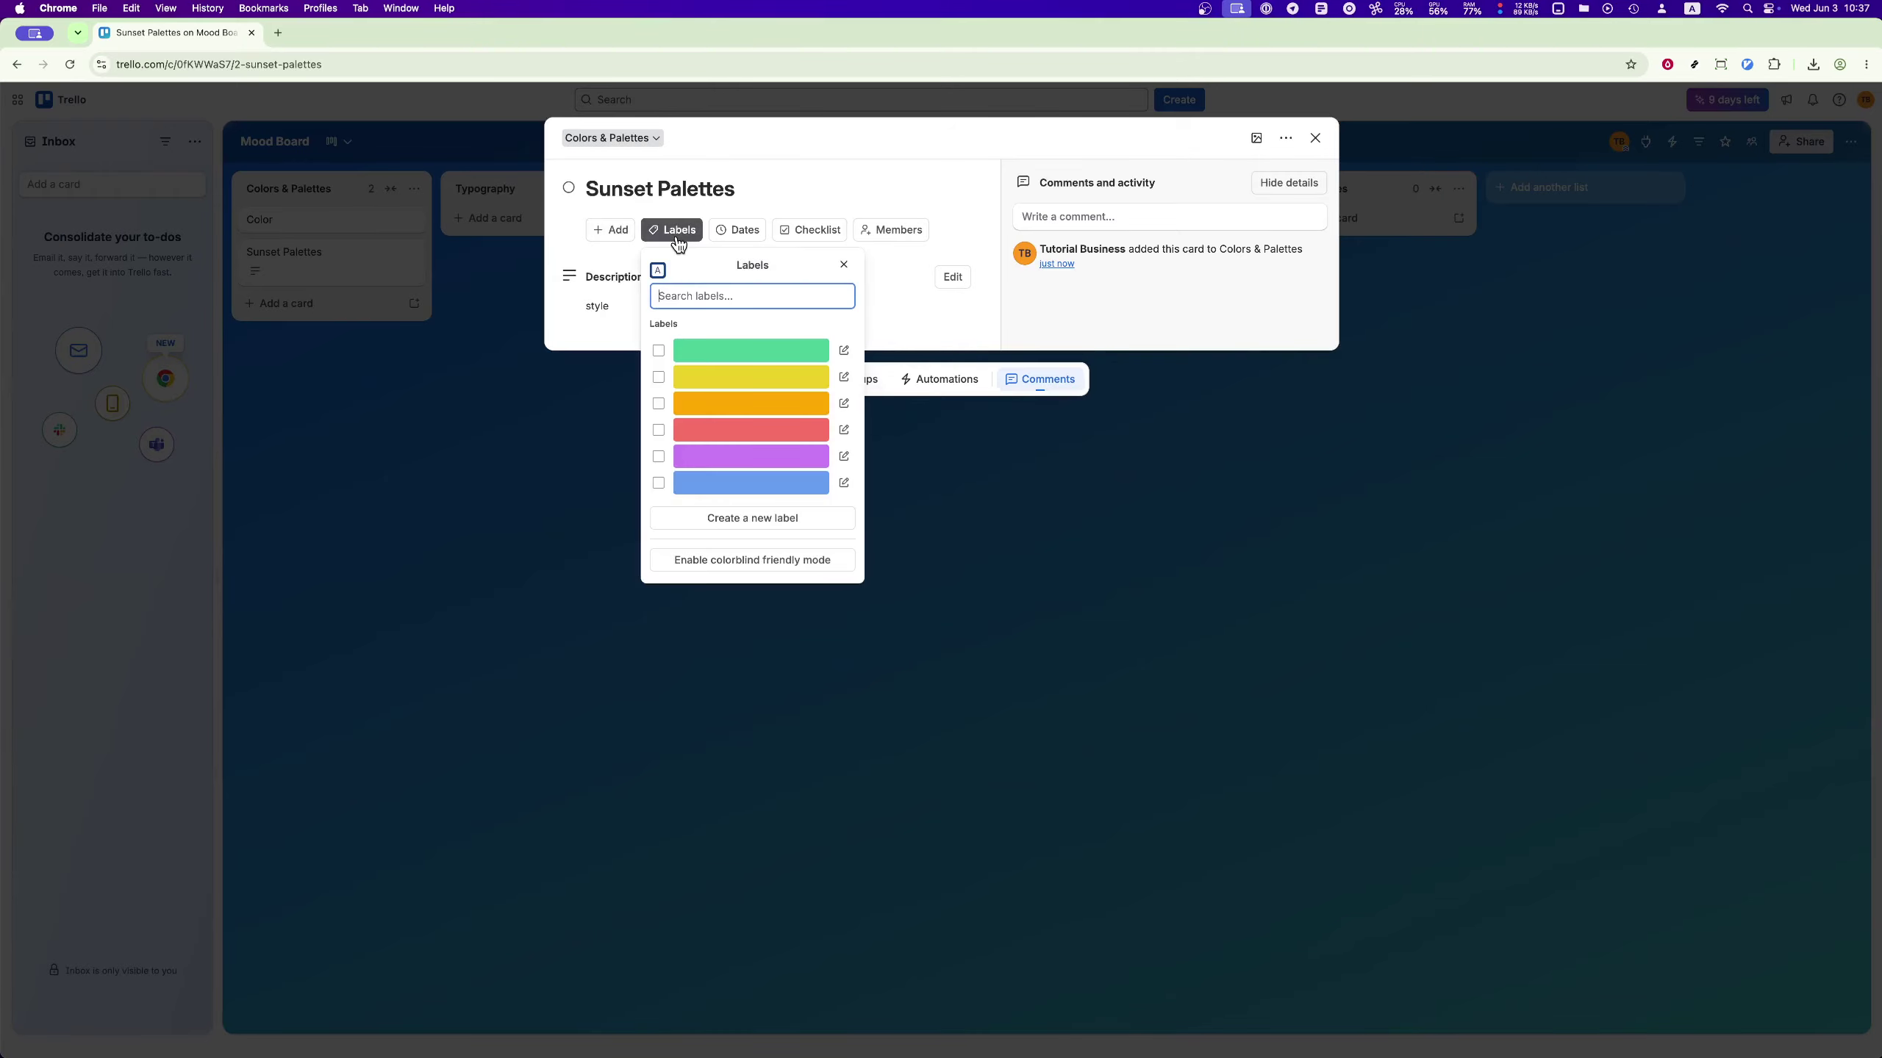
left_click(657, 405)
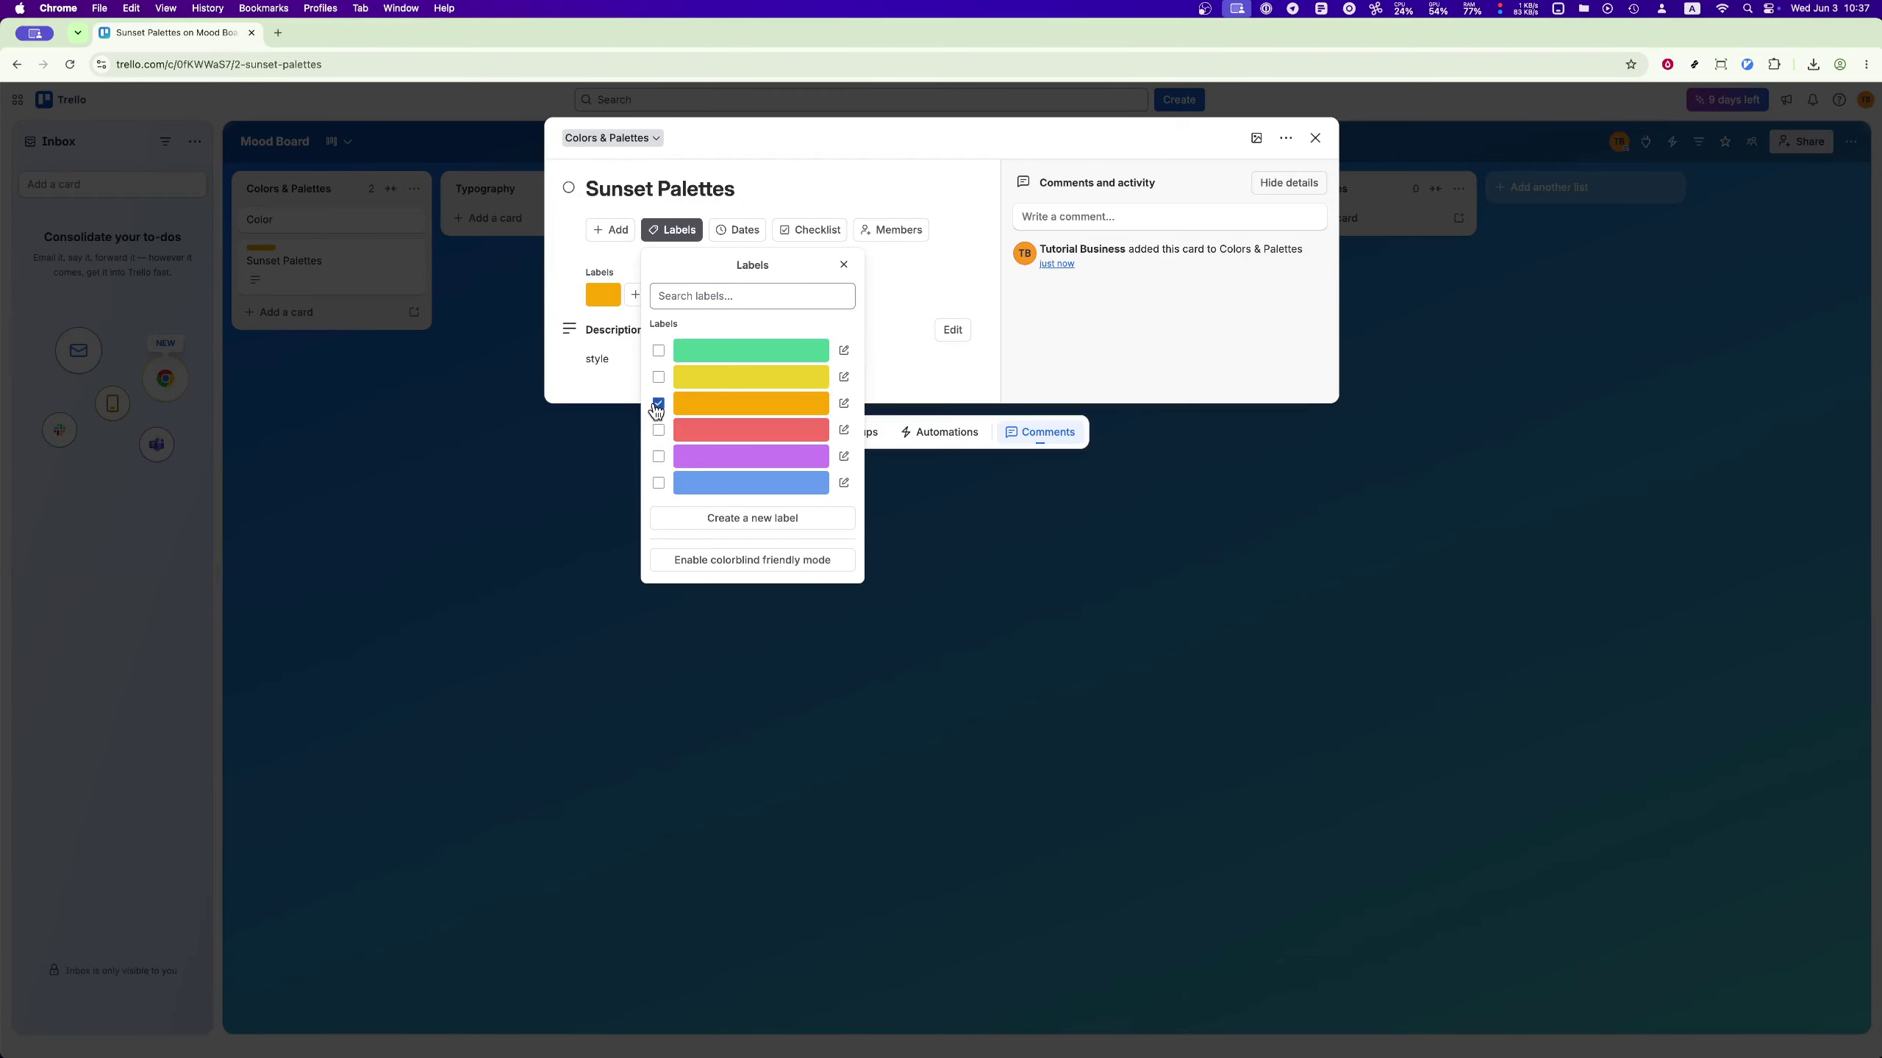
left_click(941, 288)
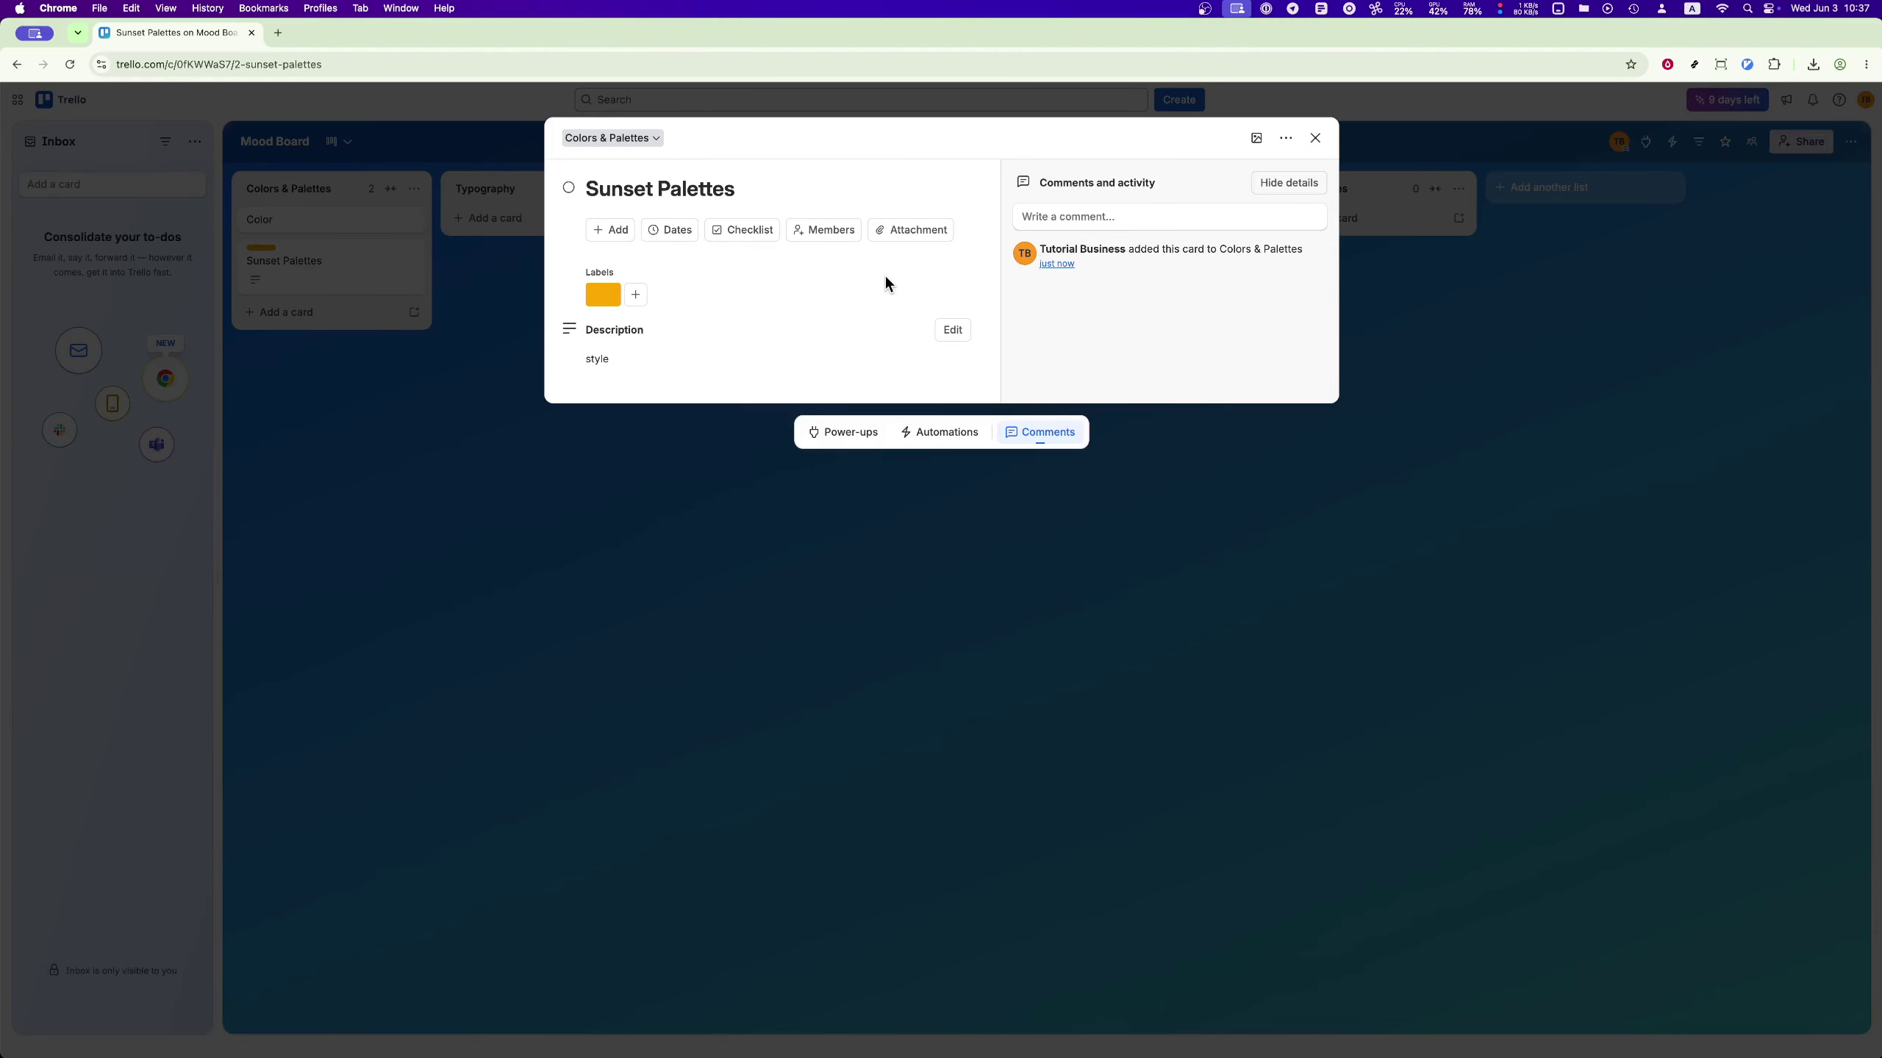
left_click(742, 243)
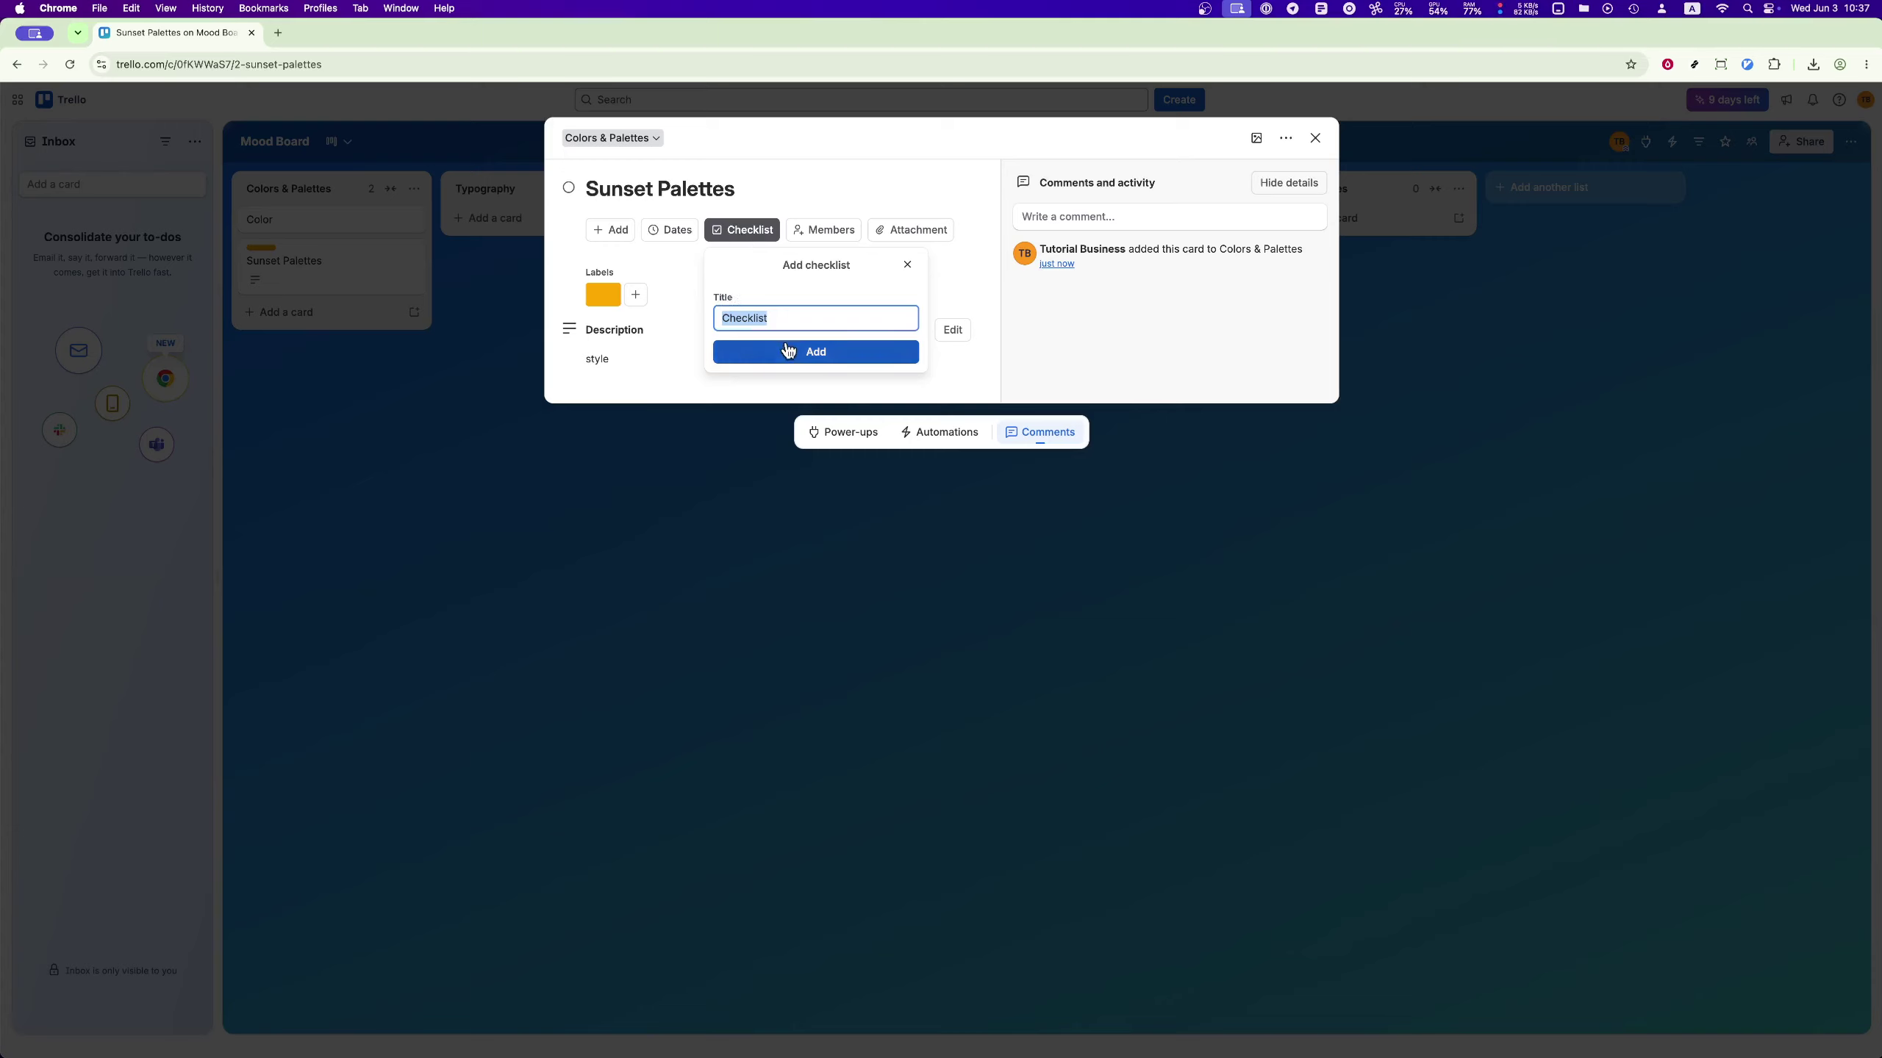
type("test color d")
key("super+a")
key("BackSpace")
left_click(780, 353)
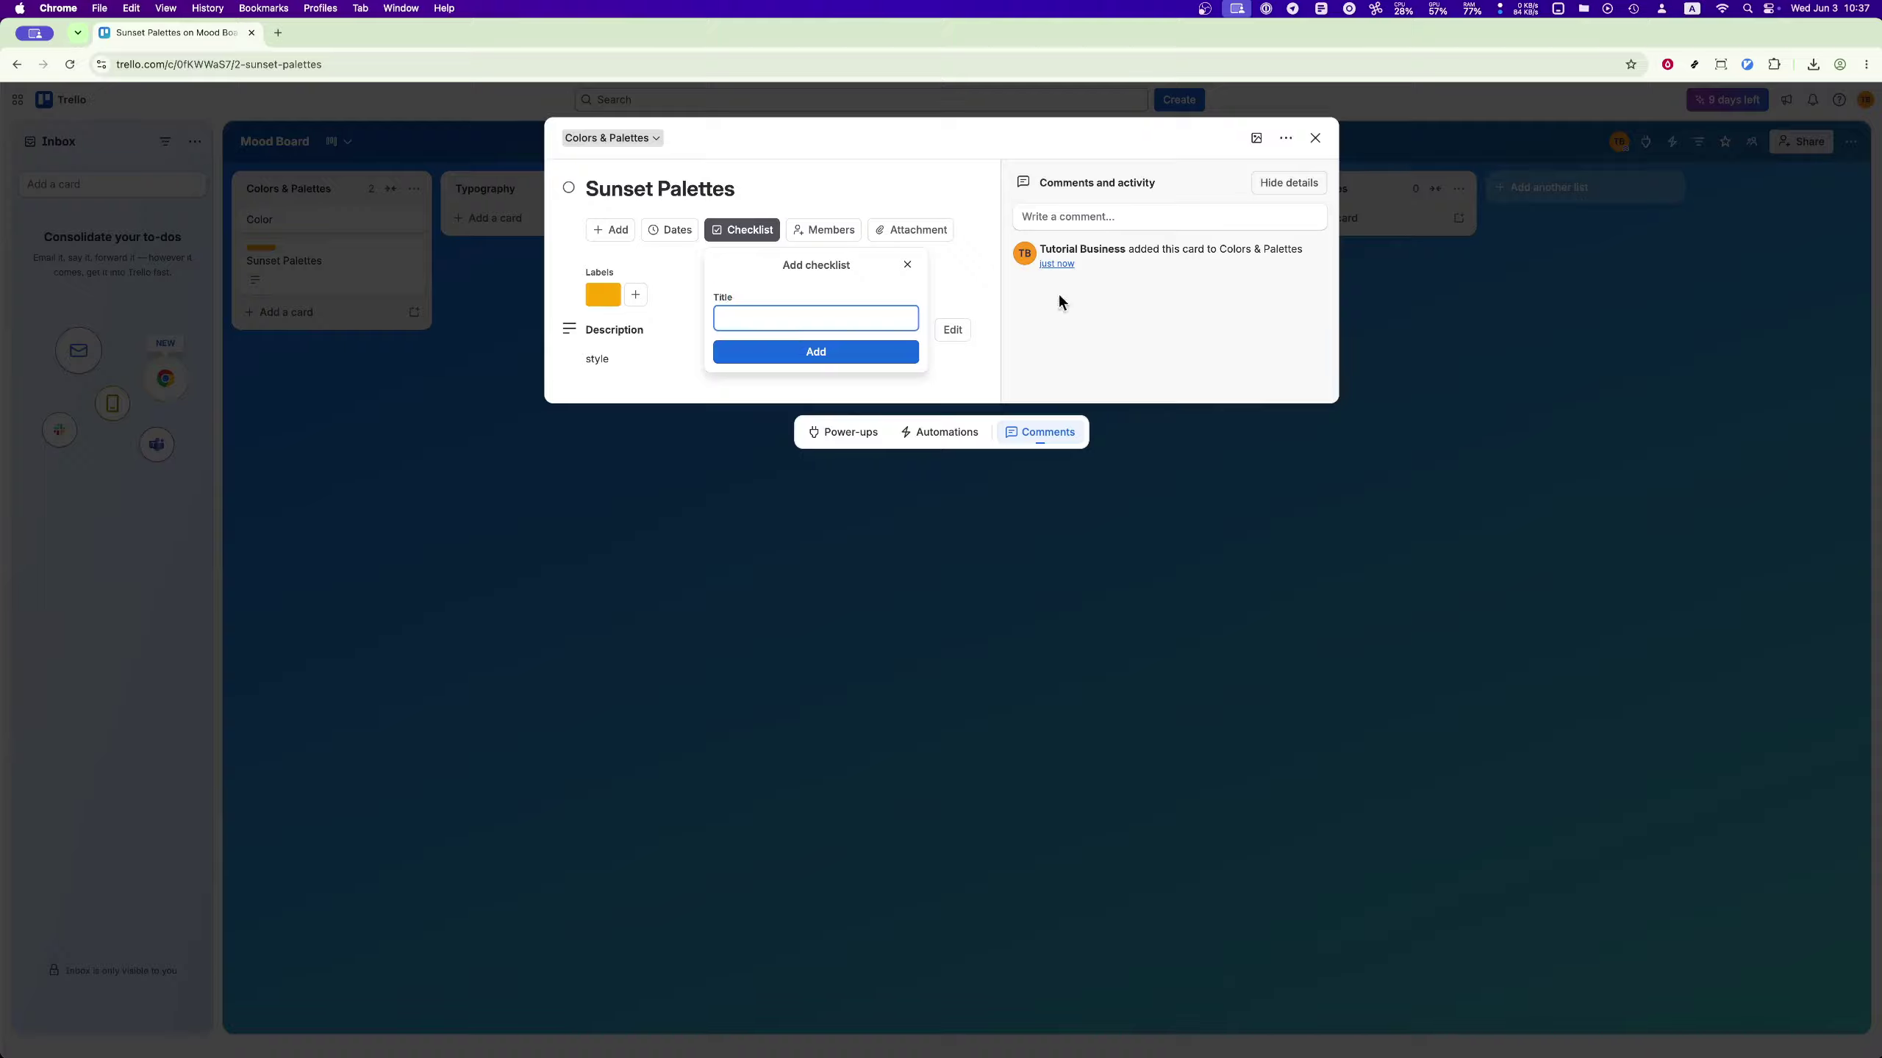
left_click(958, 296)
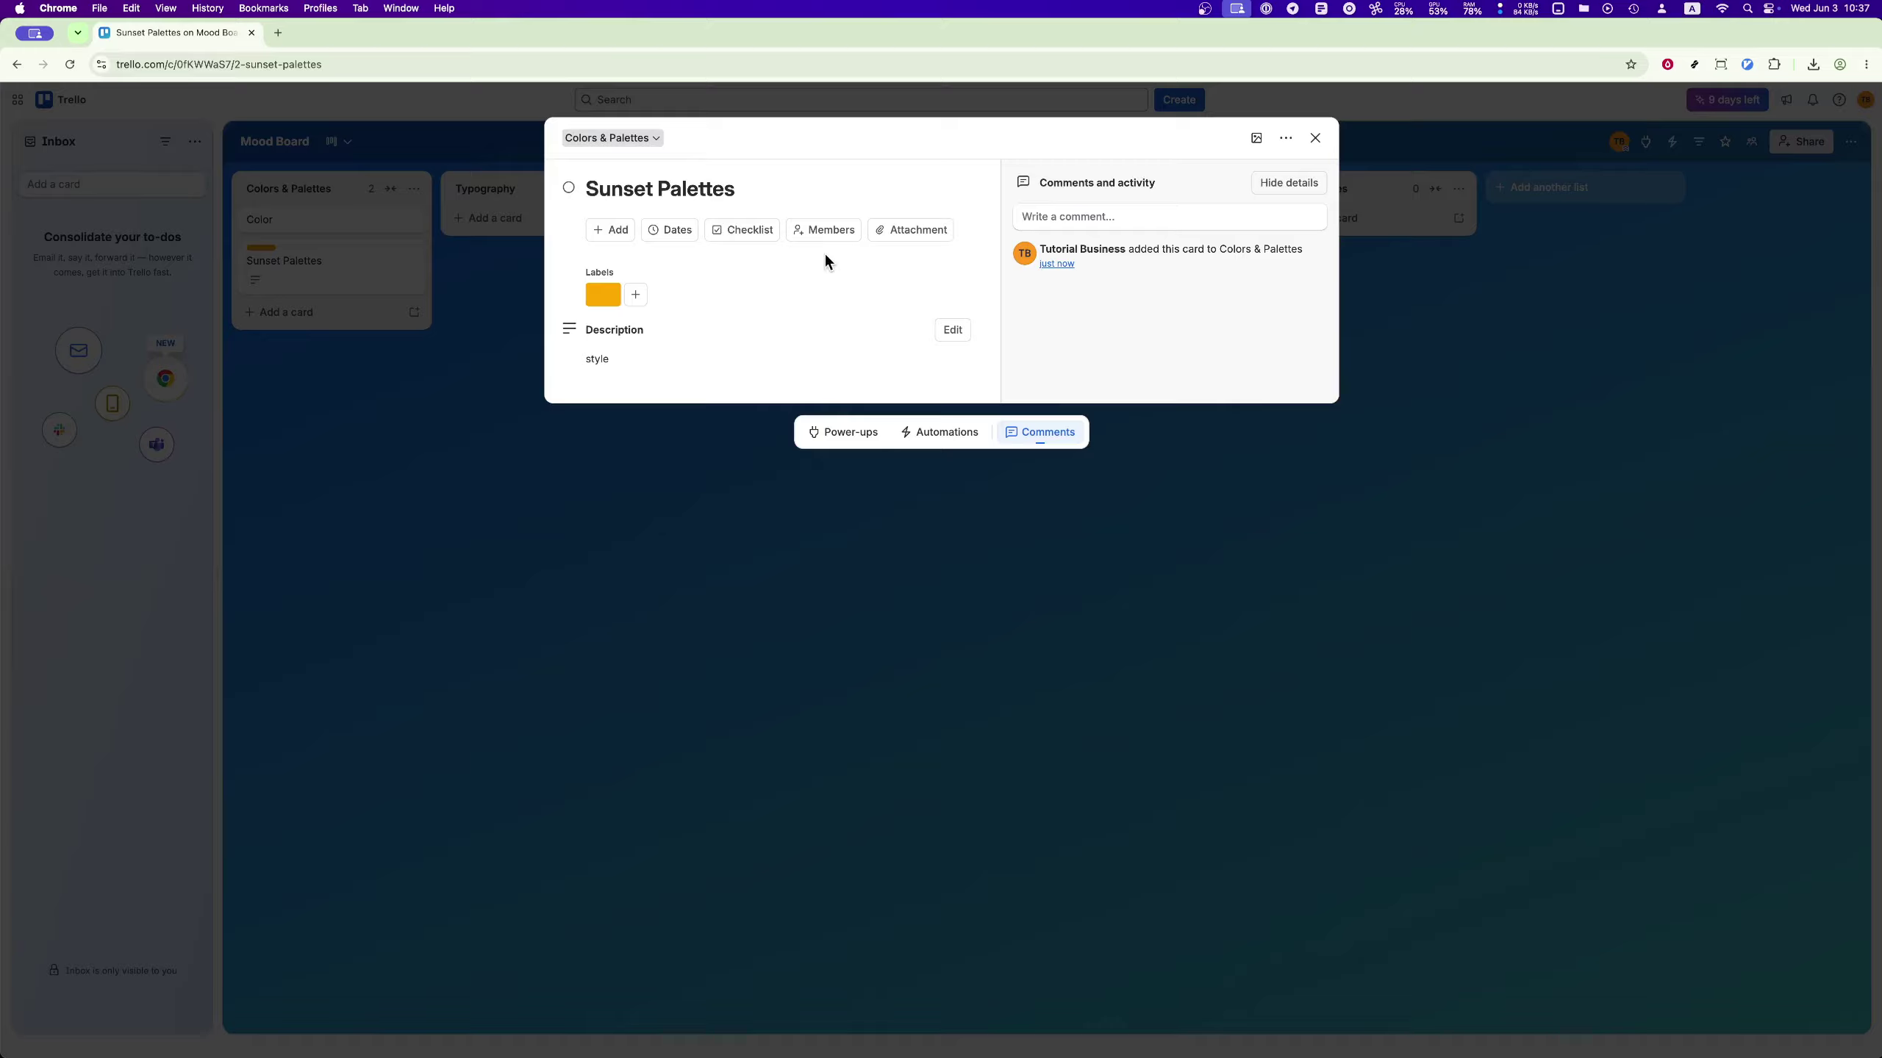
Post a comment mentioning the board member on the Sunset Palettes card, and close the card
left_click(1142, 218)
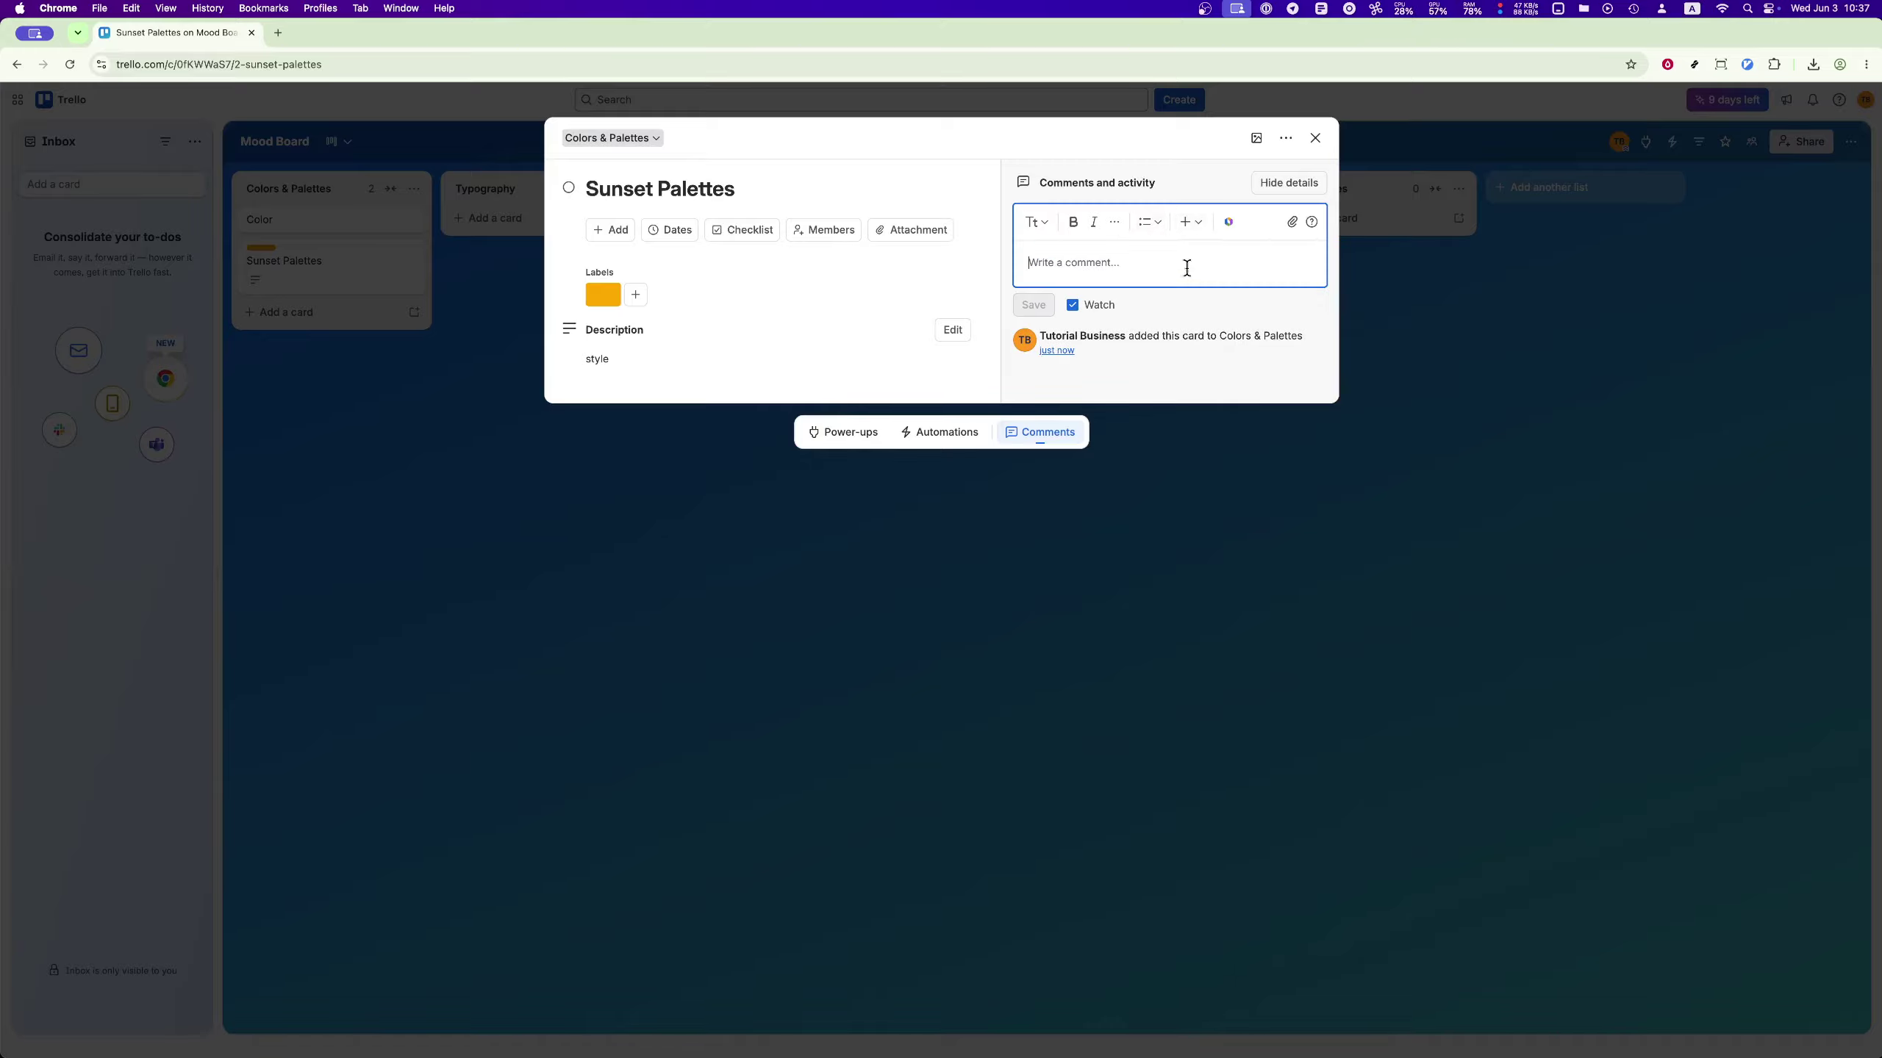
type("@")
key("Return")
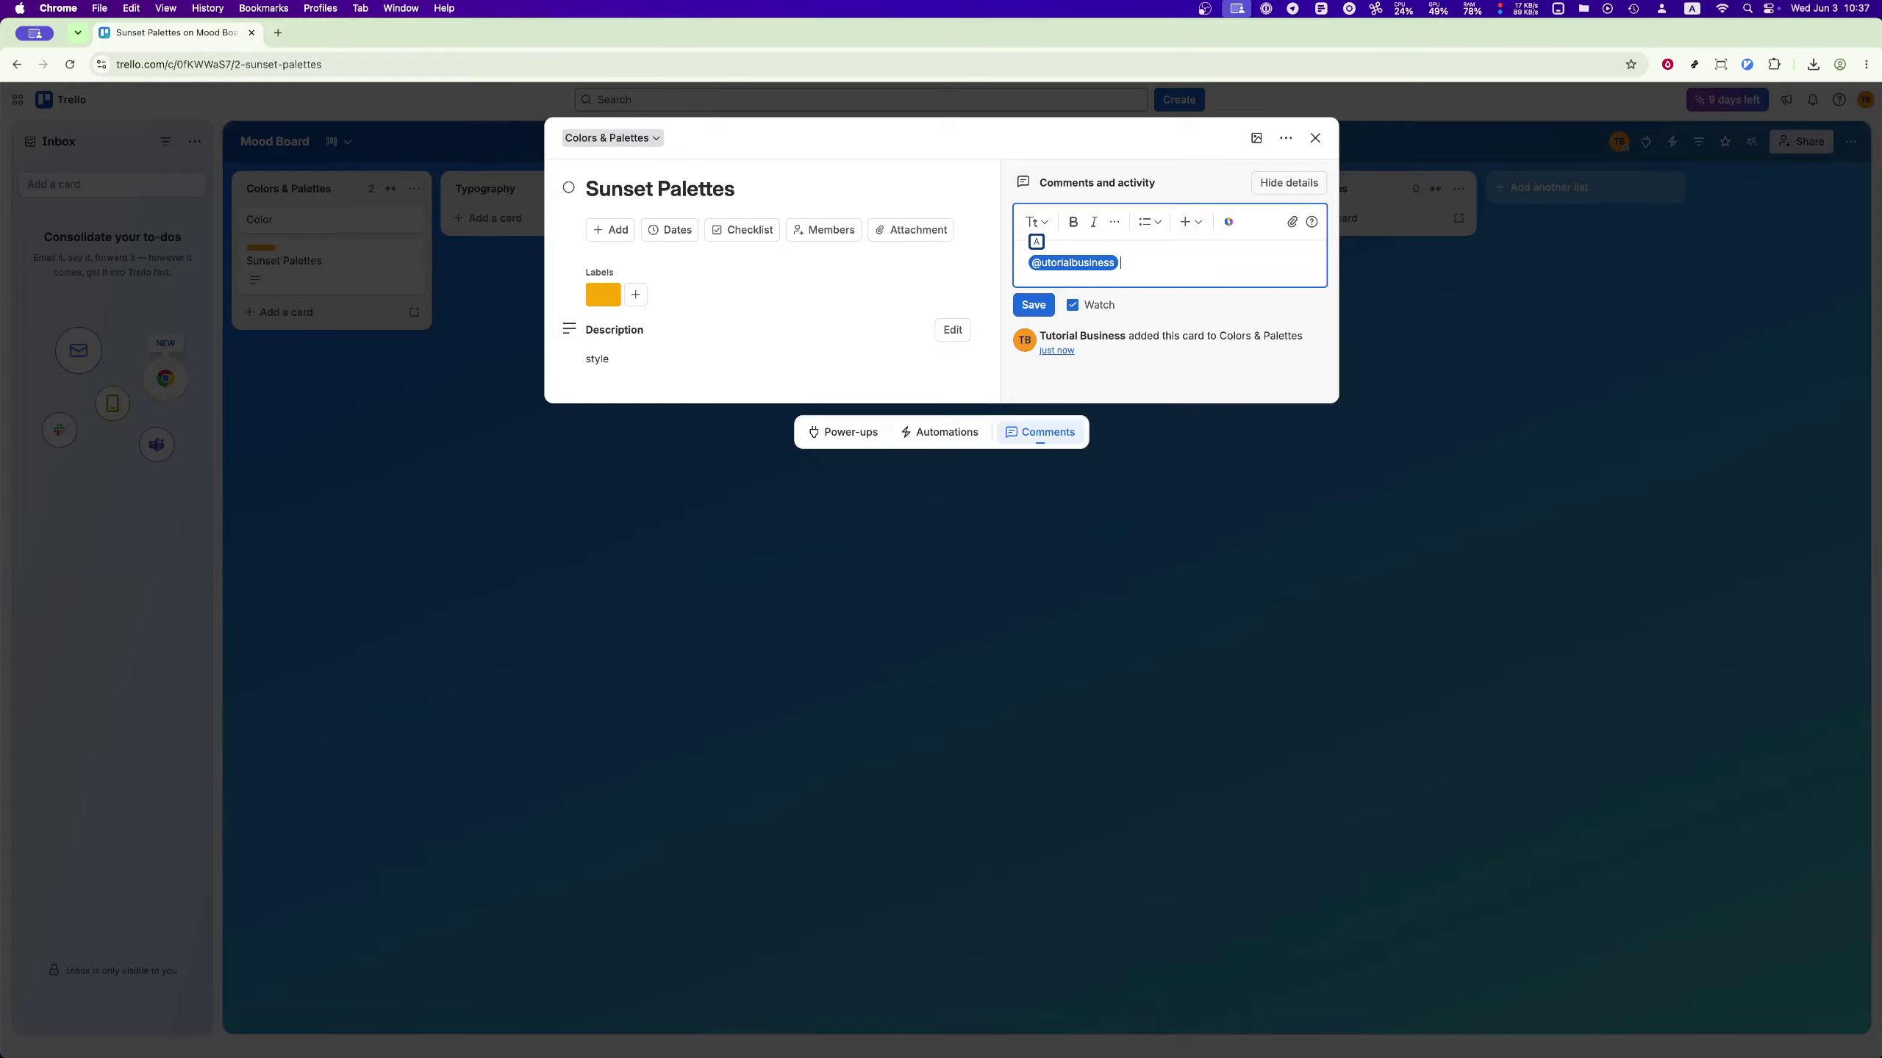
left_click(1032, 305)
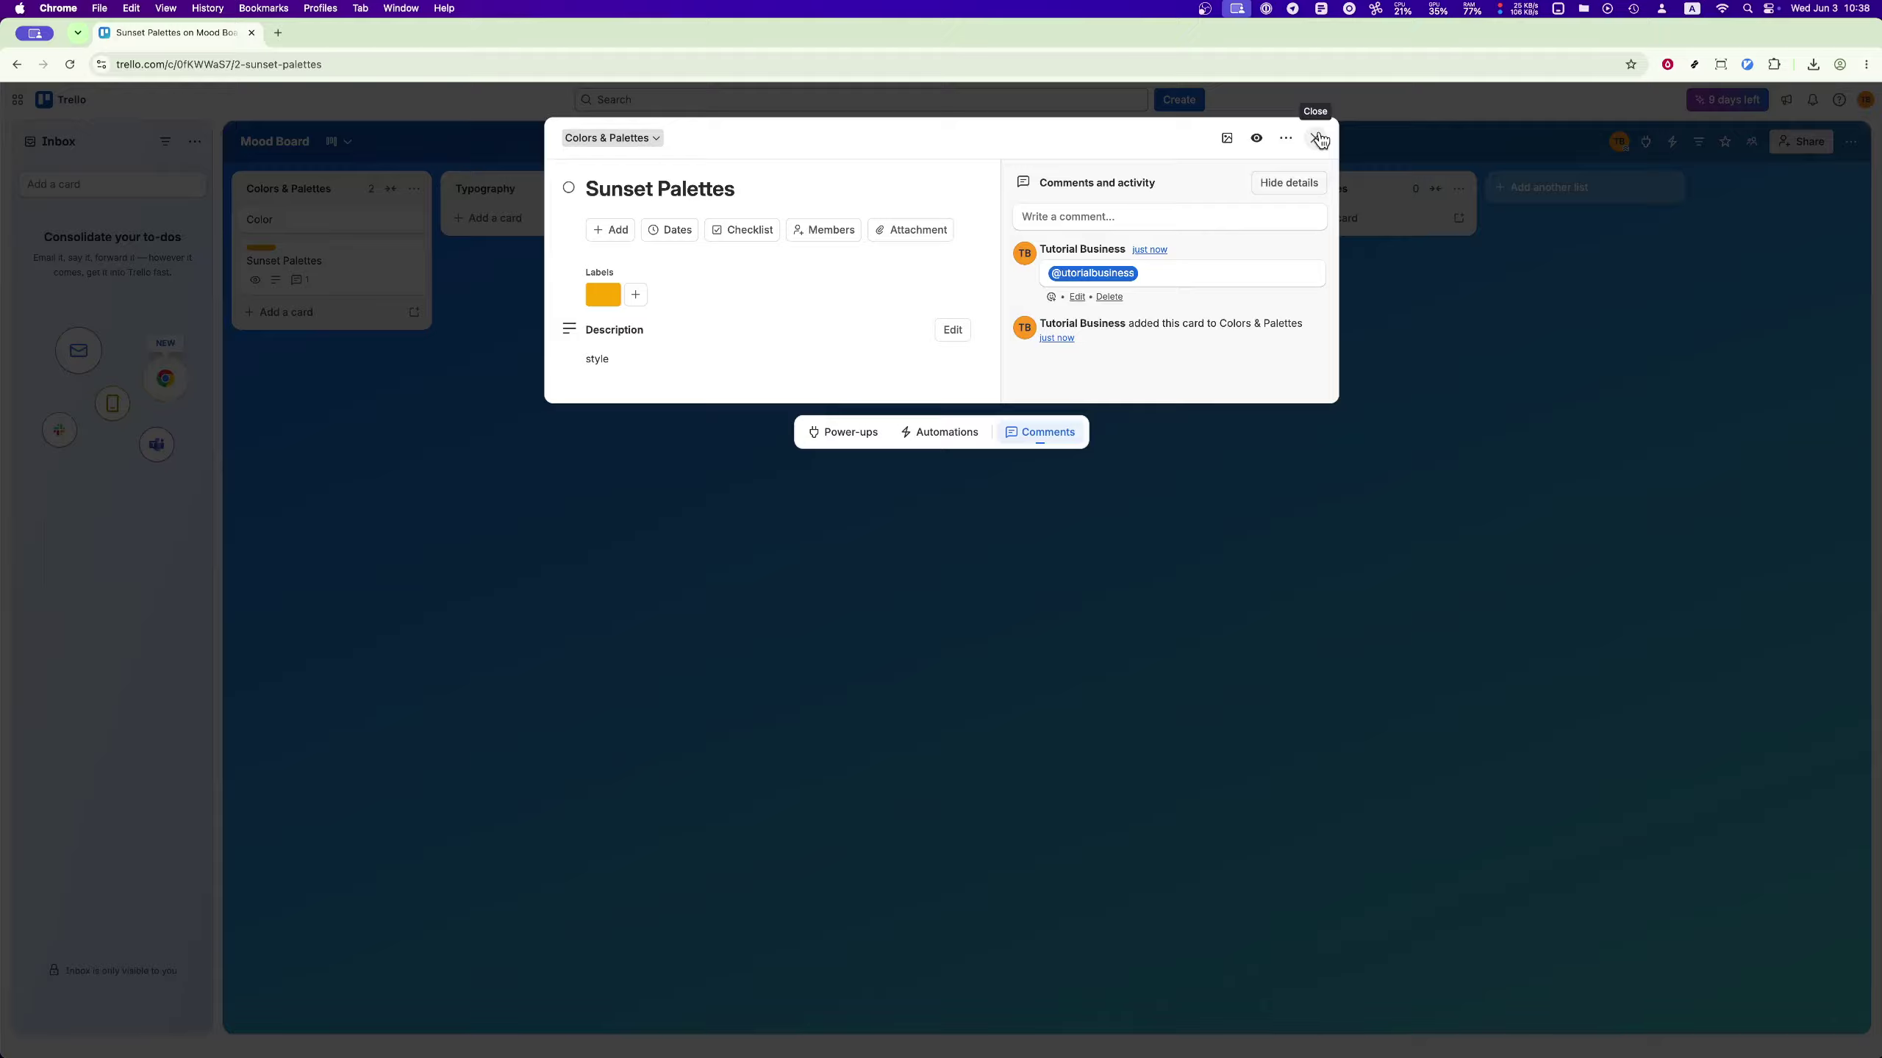
left_click(1318, 139)
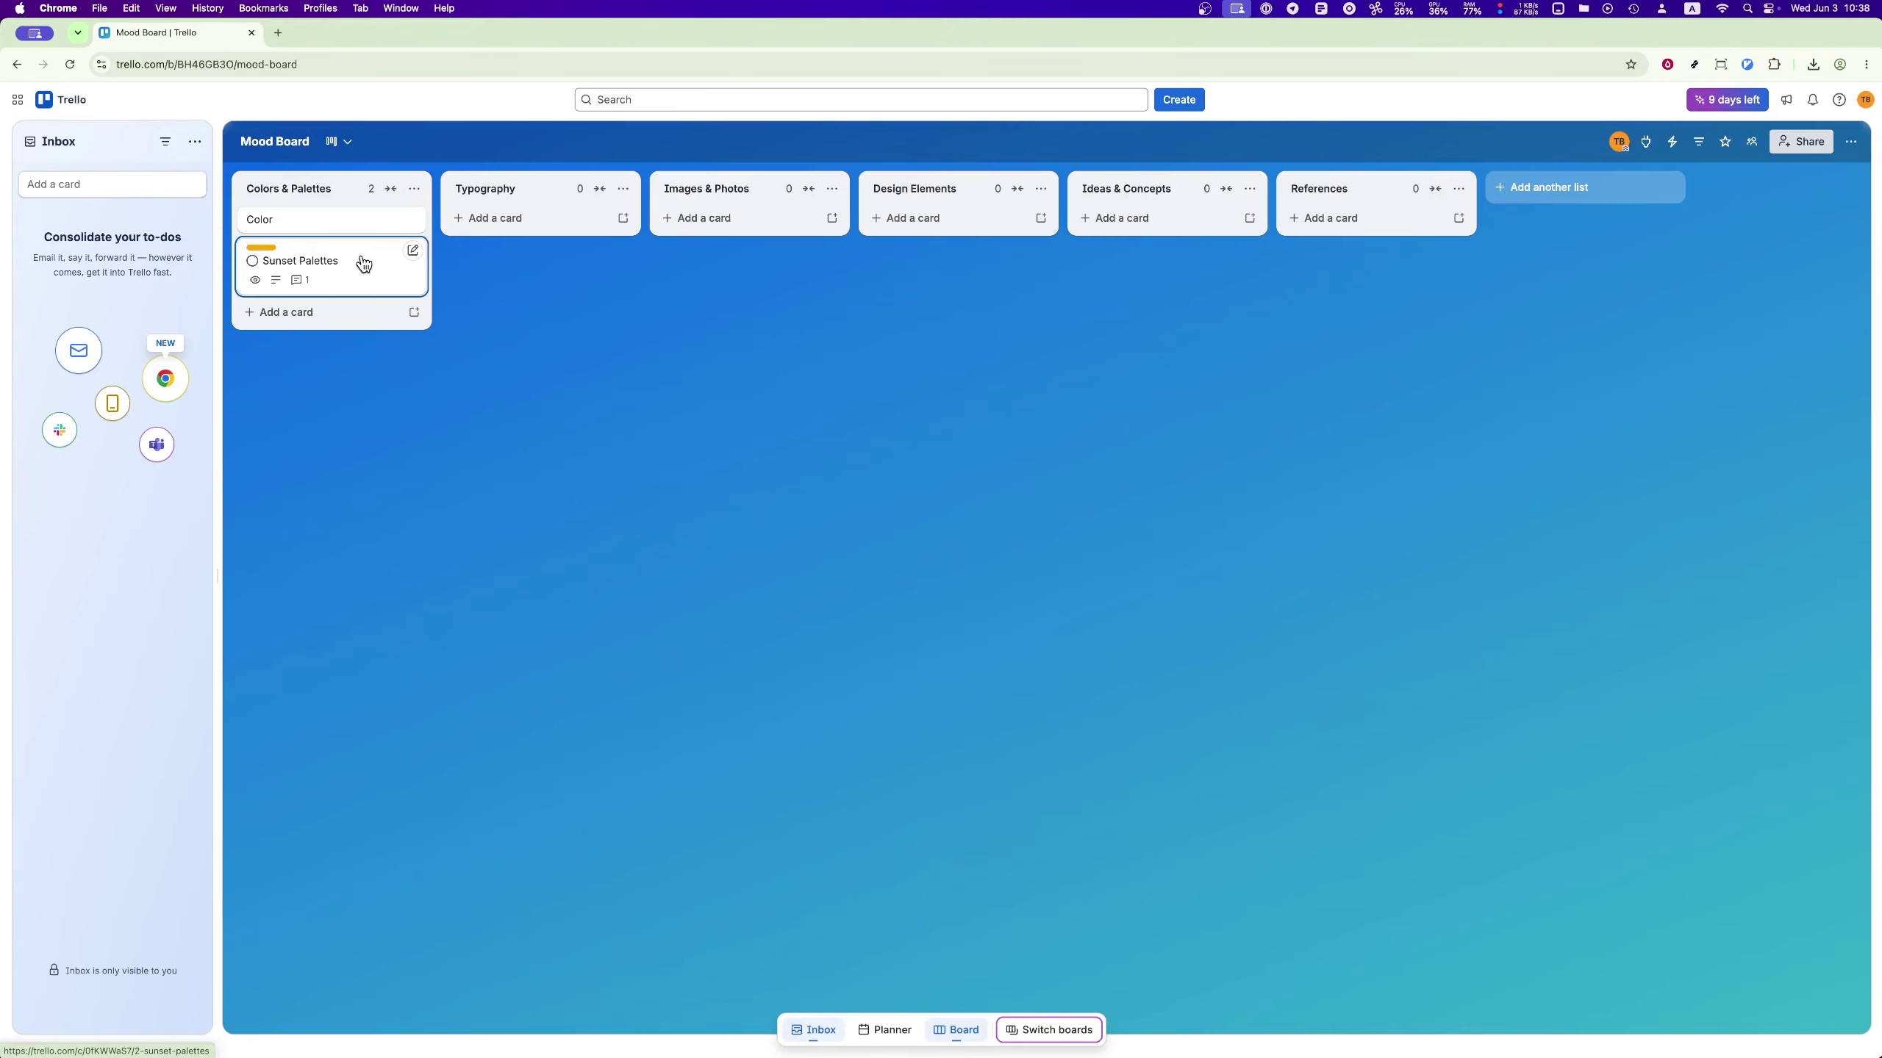
Move the Sunset Palettes card to the Design Elements list and set the dark sunset-clouds Unsplash photo as its cover
left_click_drag(361, 265, 970, 214)
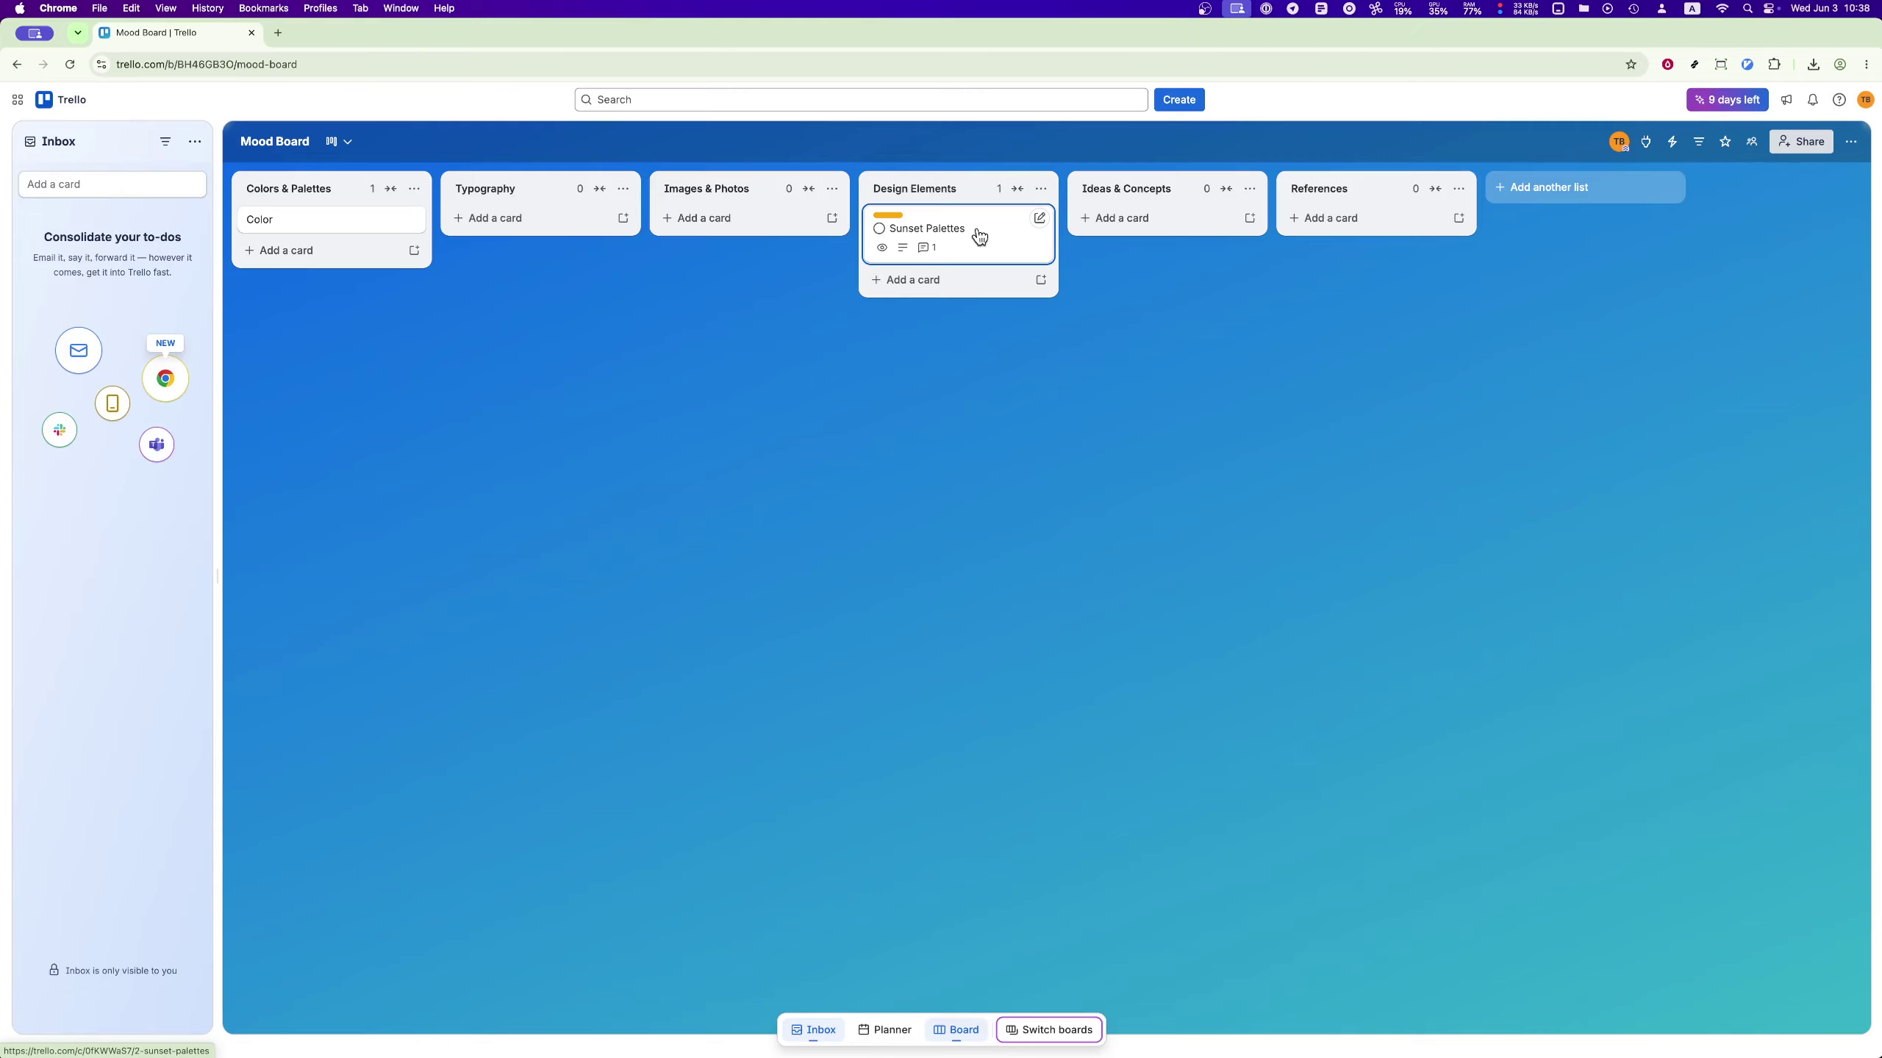
left_click(985, 230)
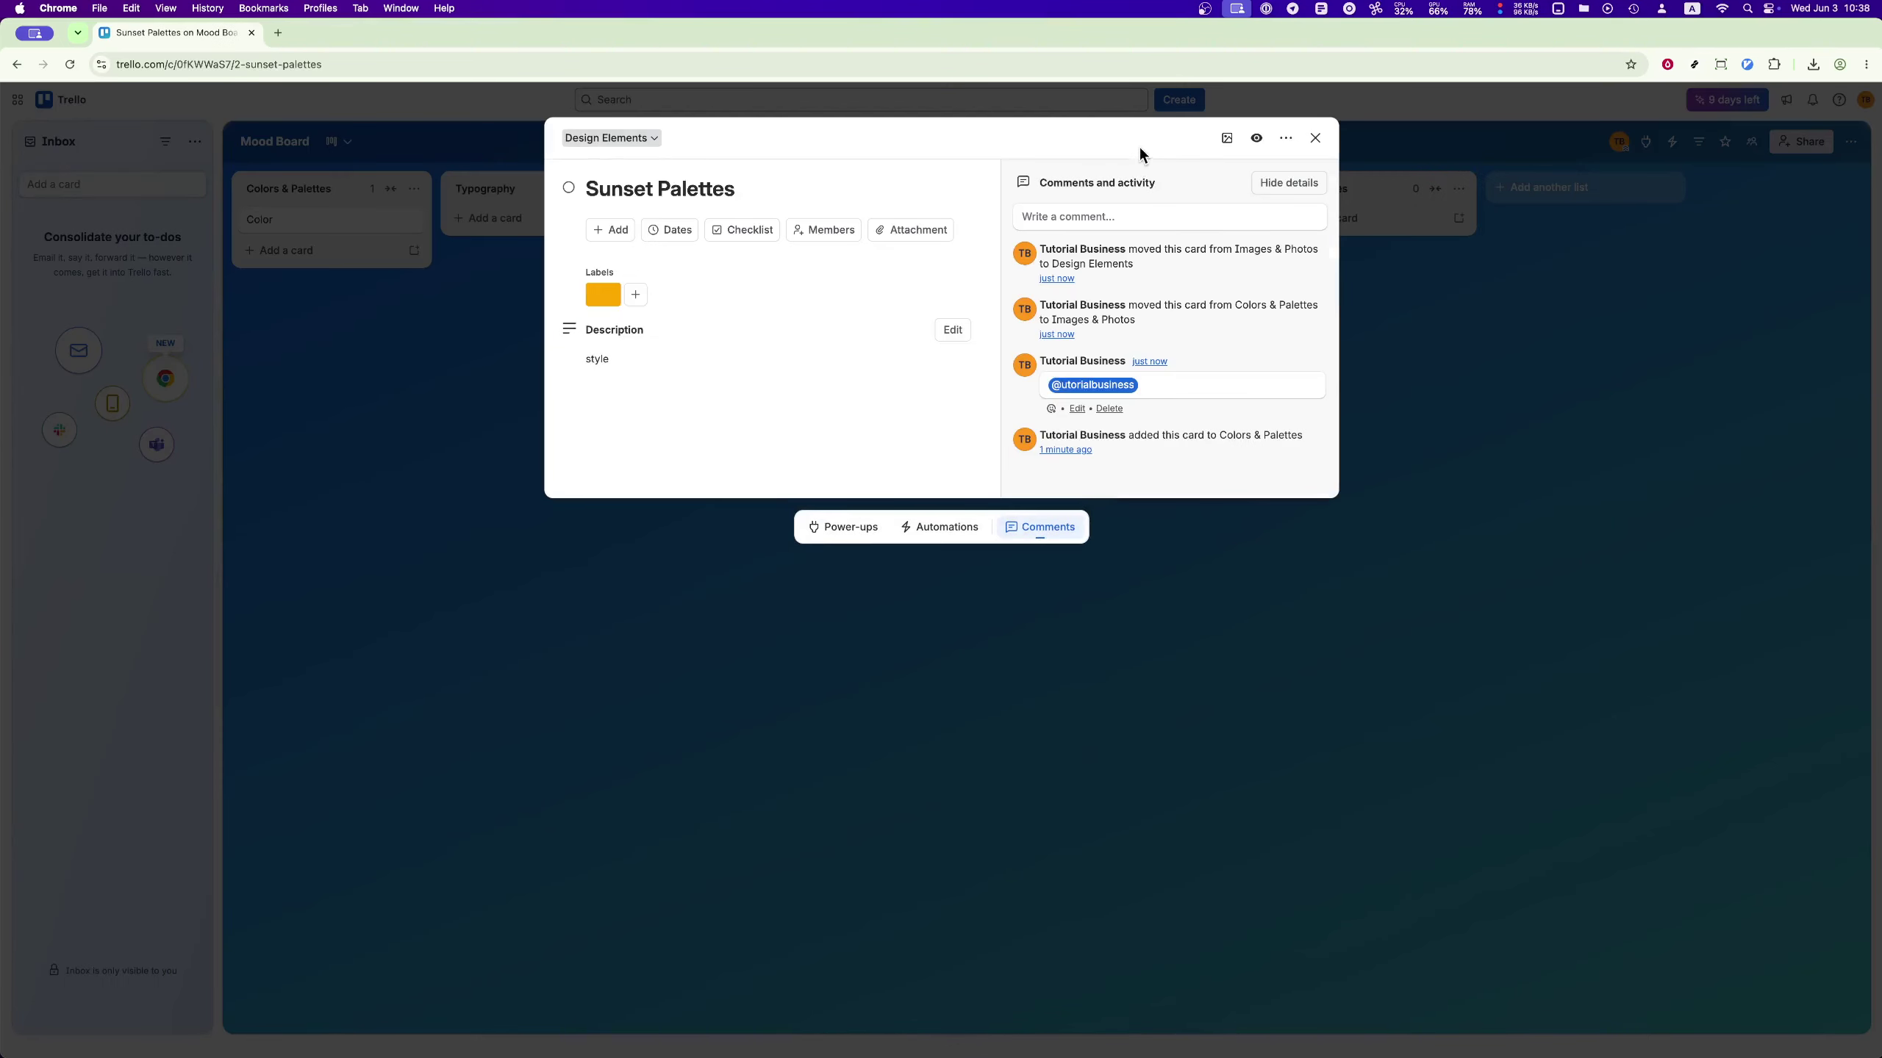
left_click(1230, 146)
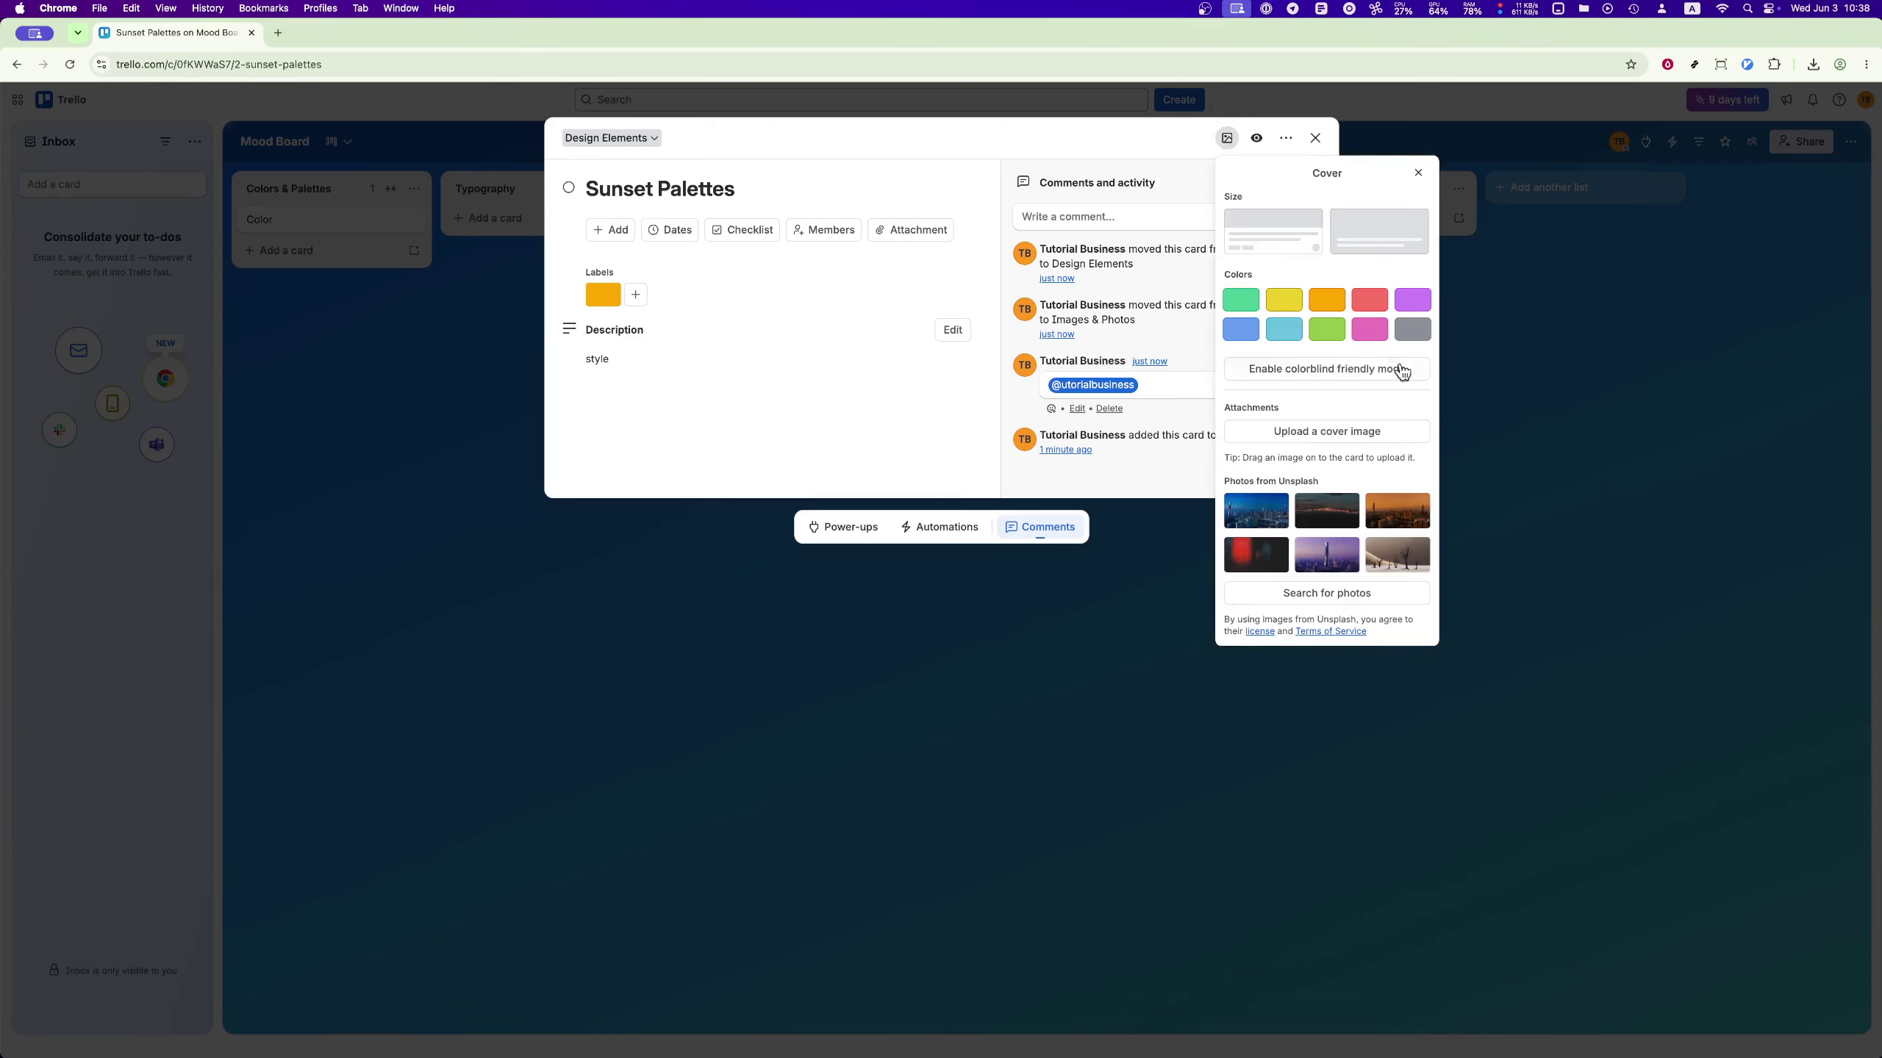
left_click(1311, 514)
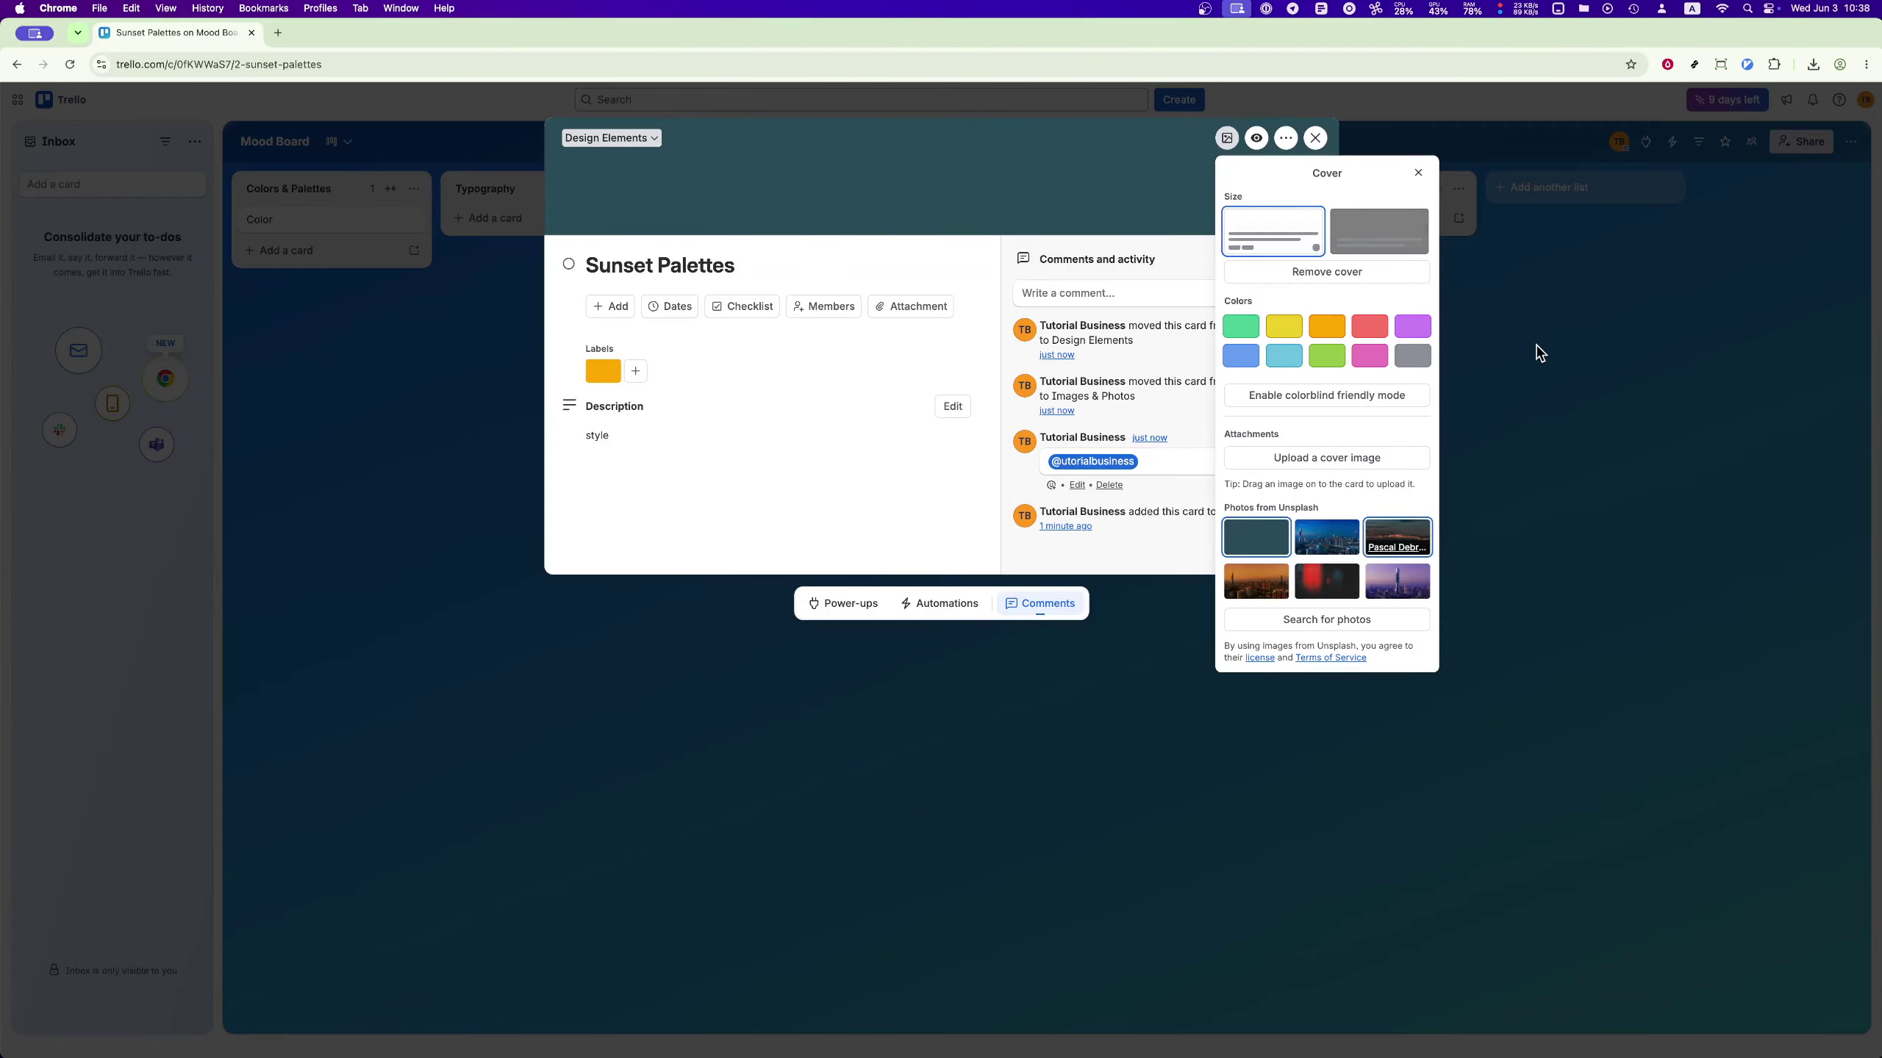
left_click(1538, 354)
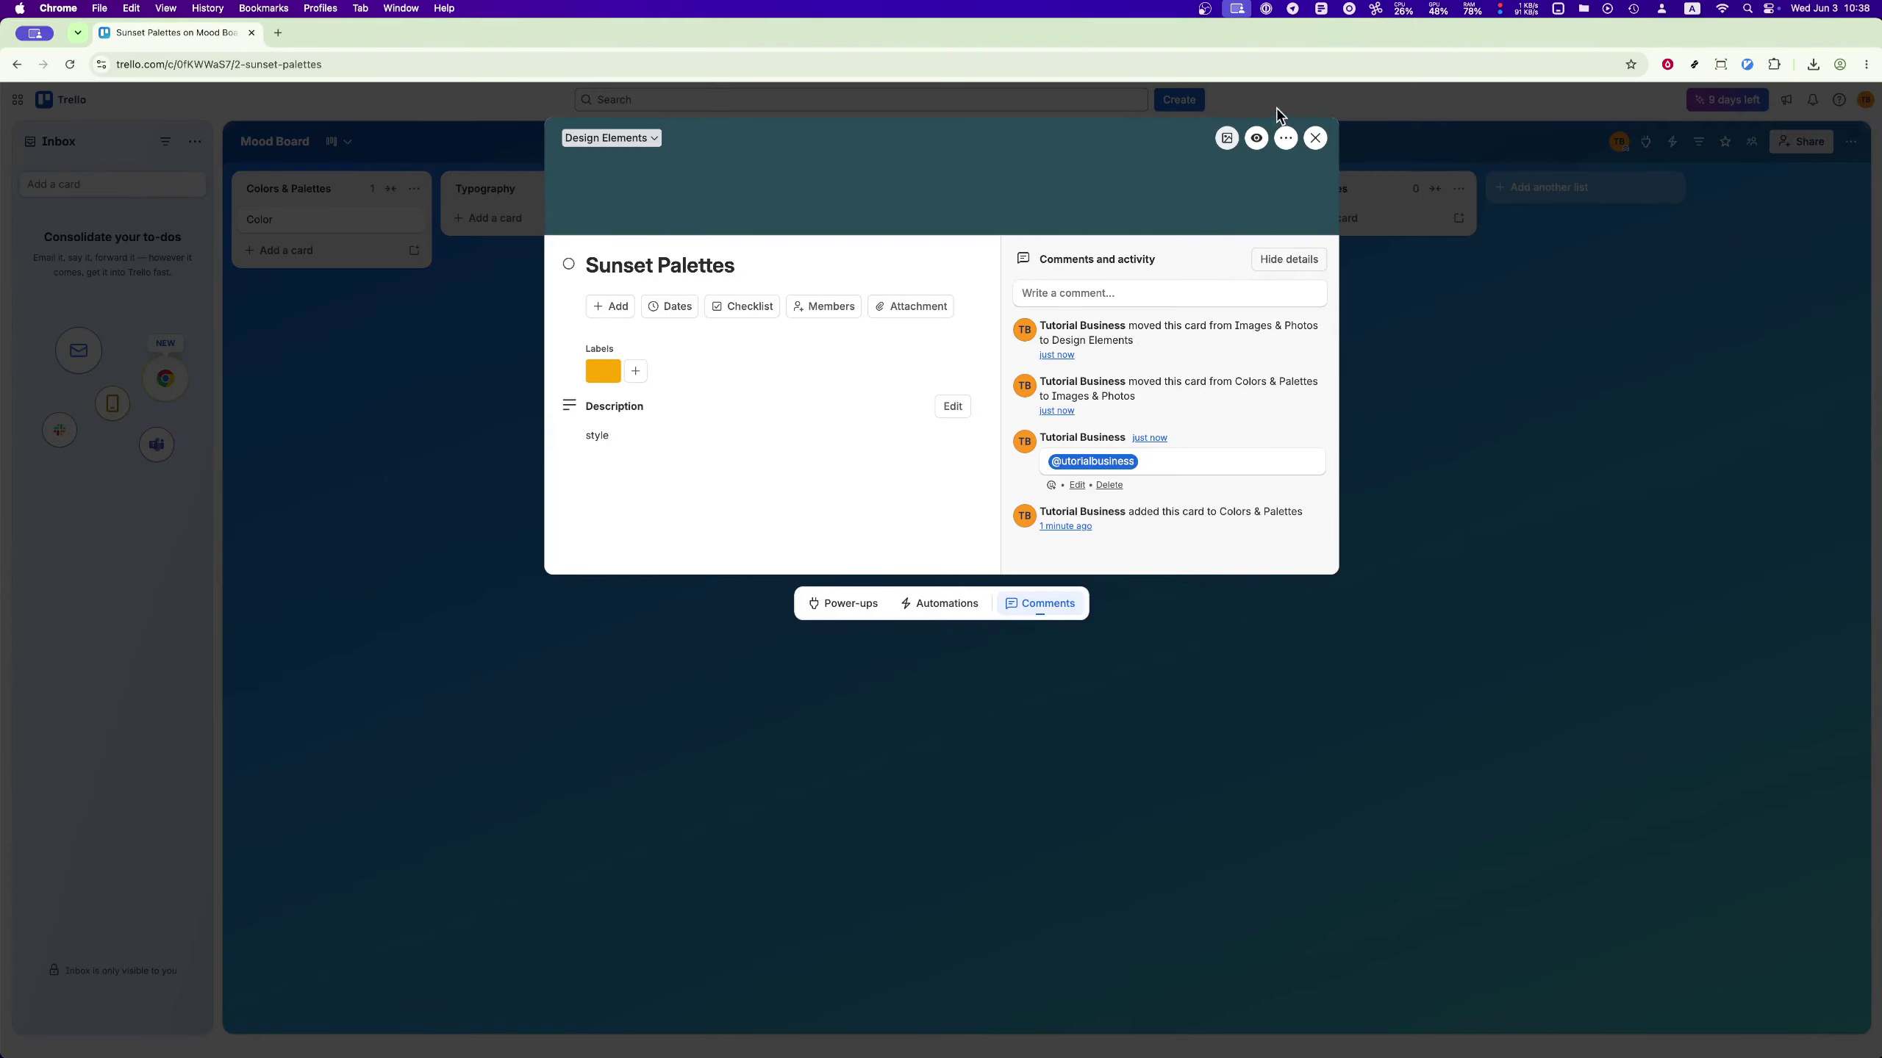
left_click(1316, 140)
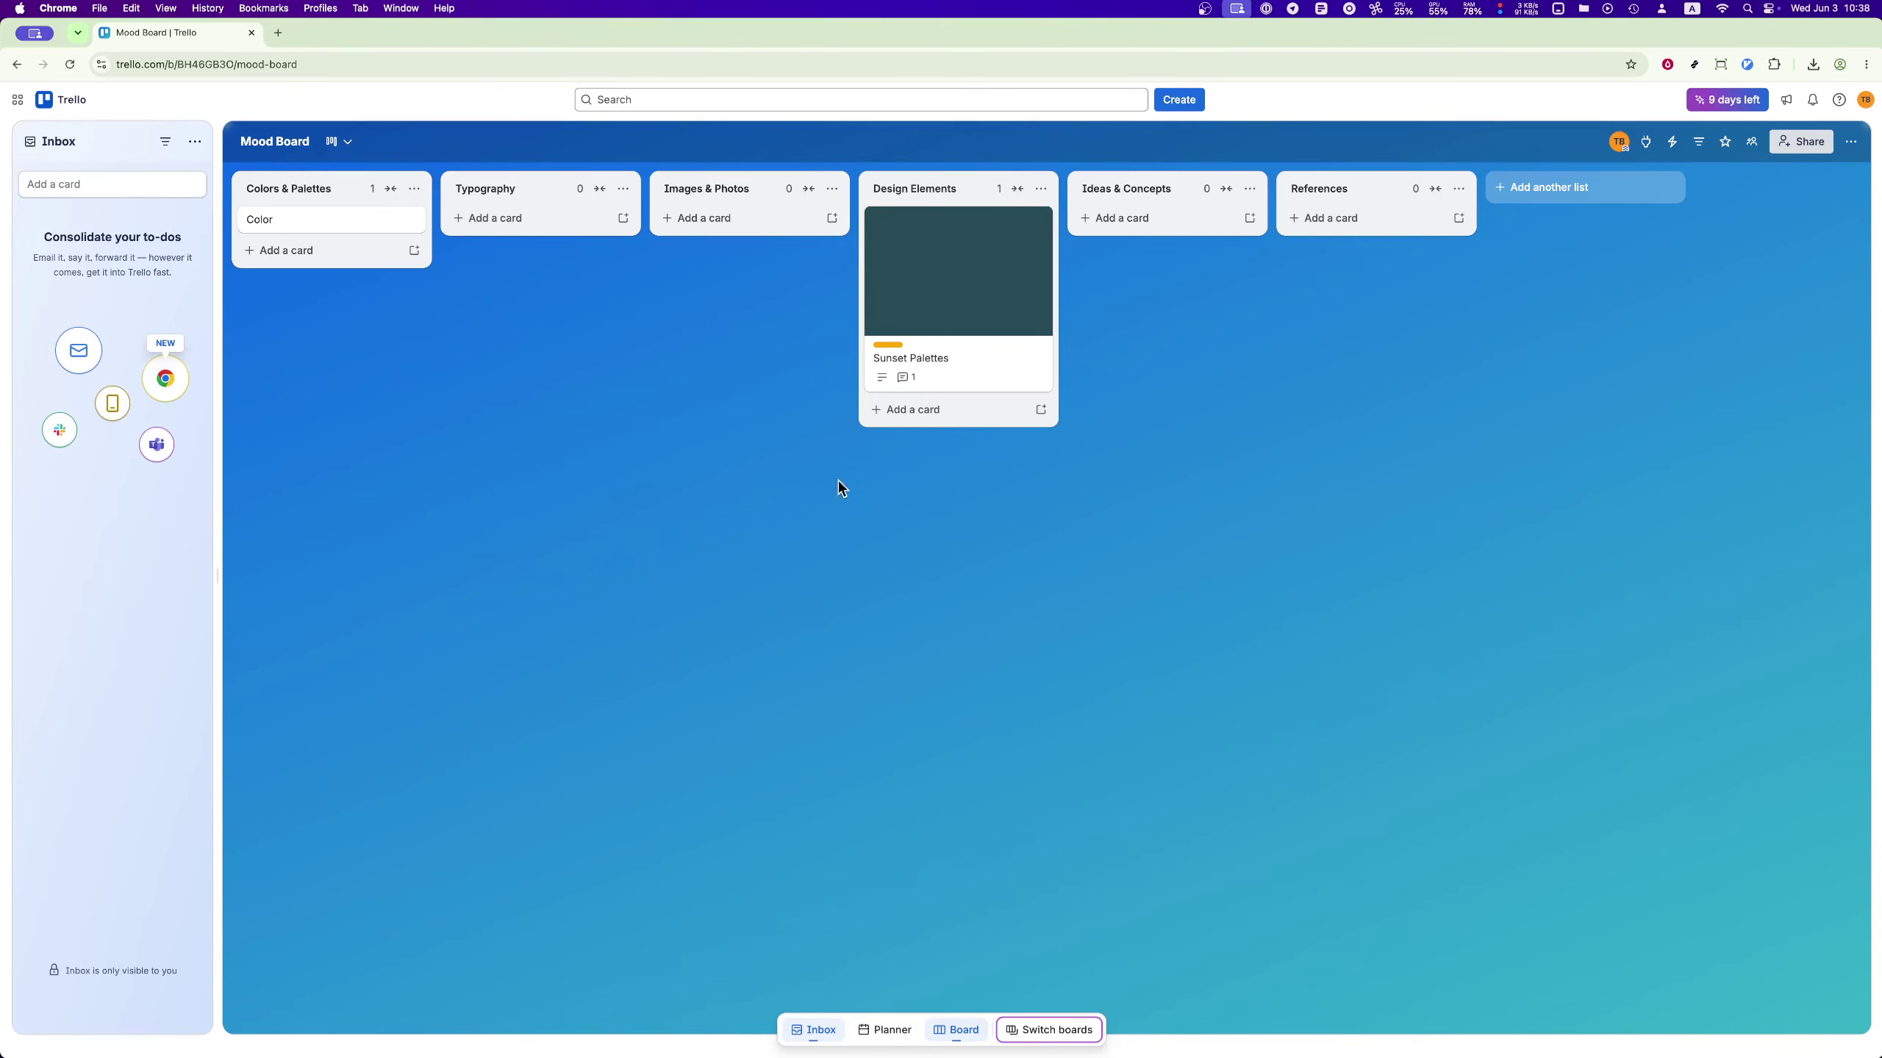
Create a share link for the board and review the link's permission options
left_click(1790, 141)
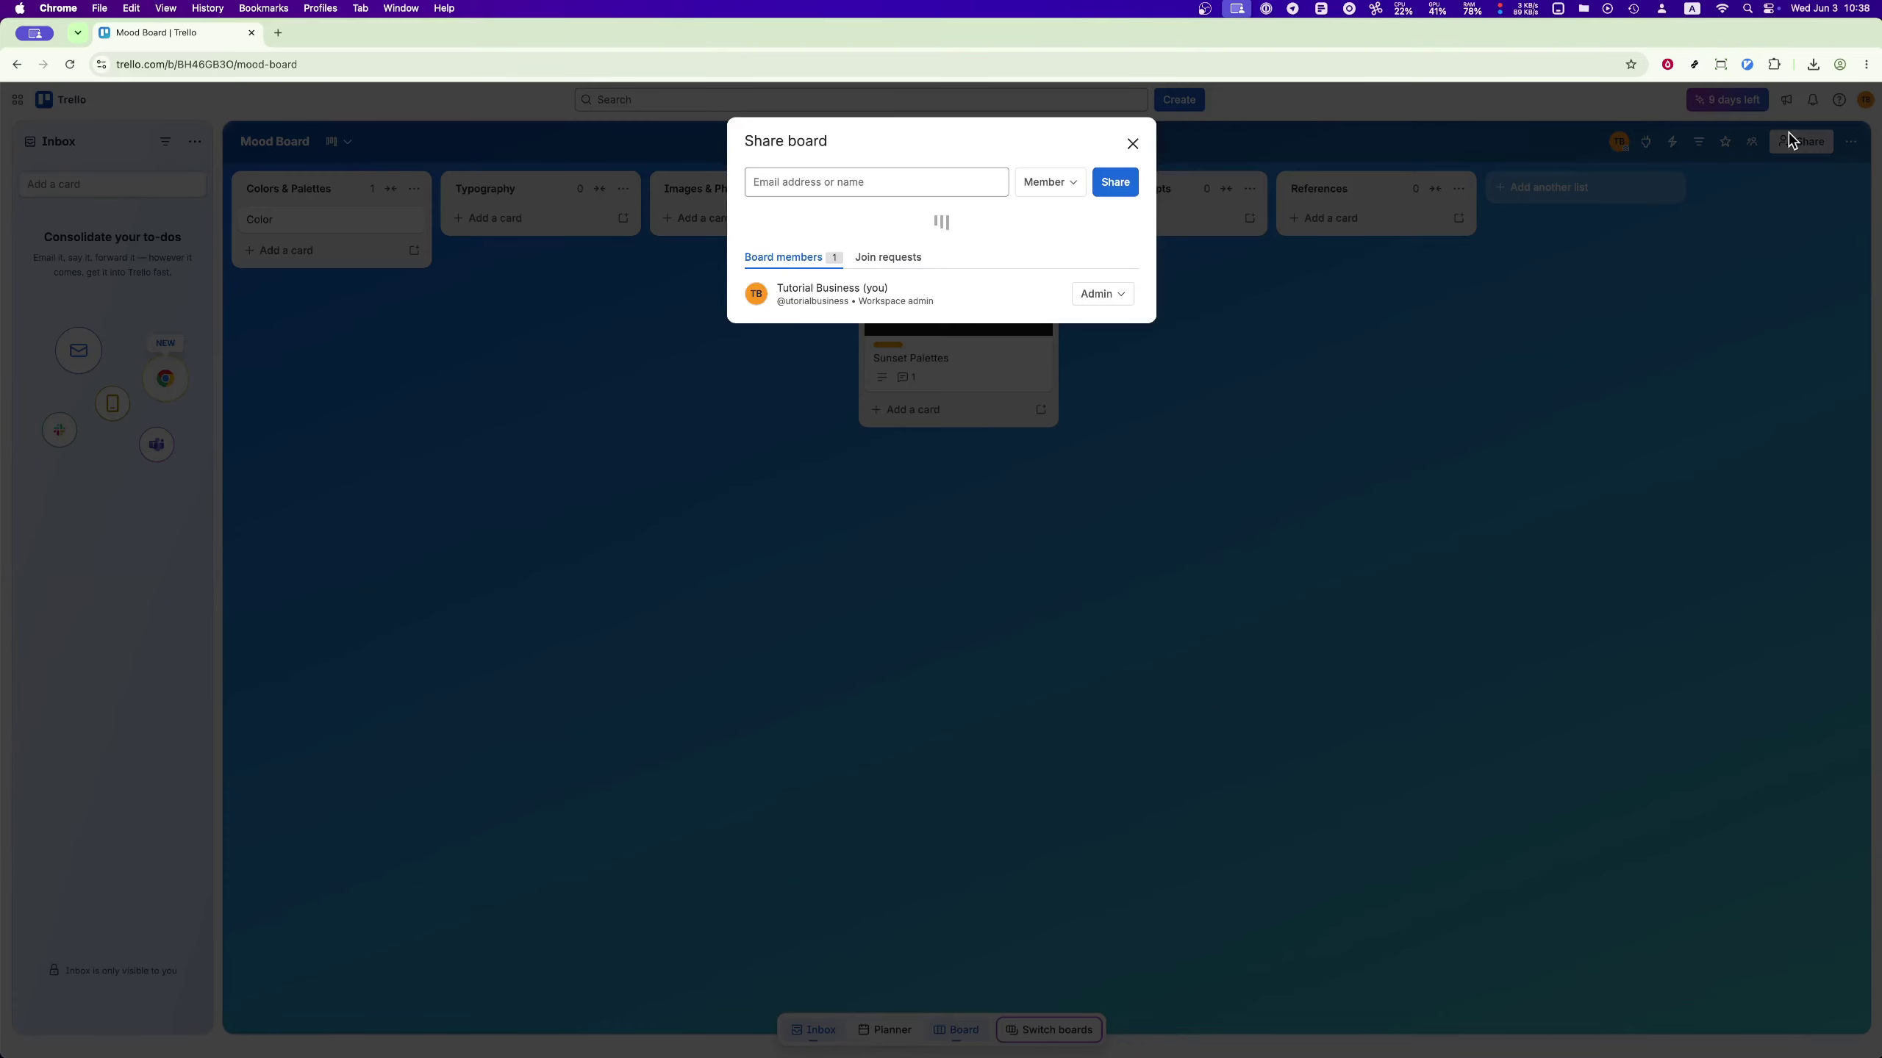
left_click(816, 173)
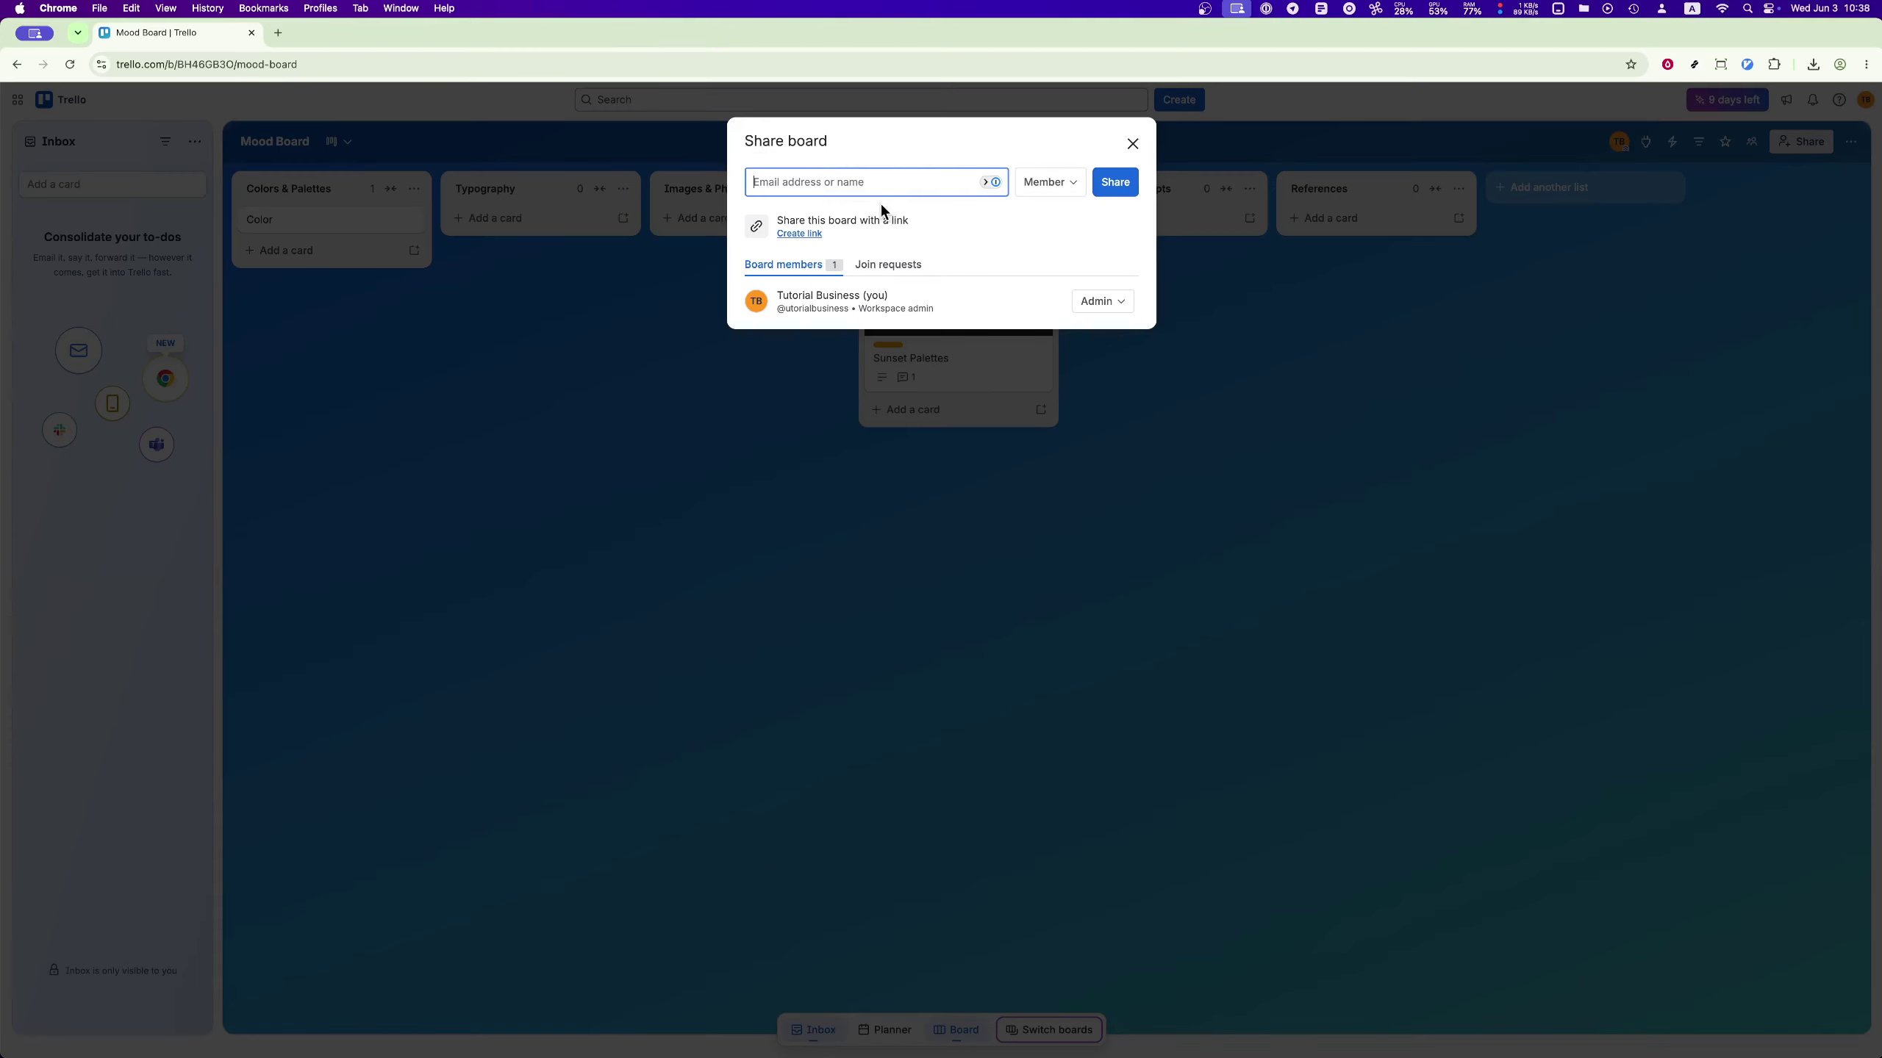
left_click(811, 235)
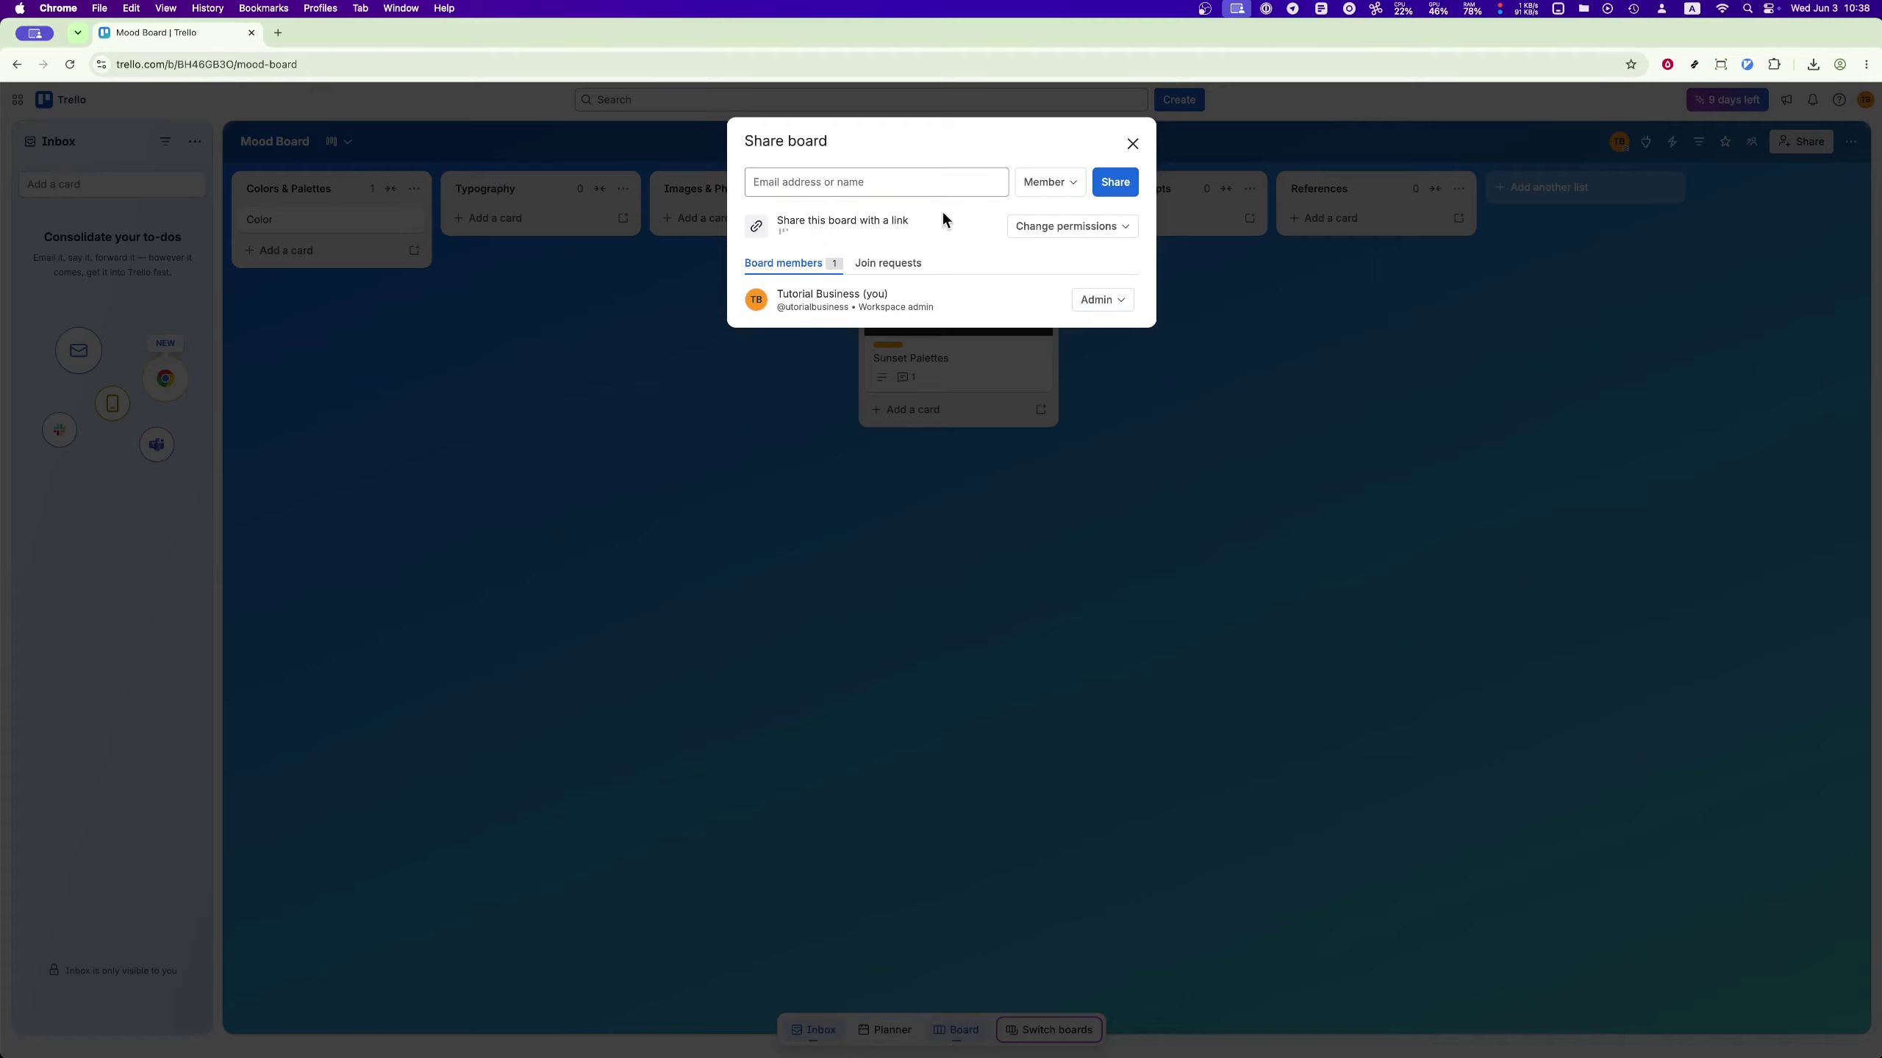
left_click(1078, 231)
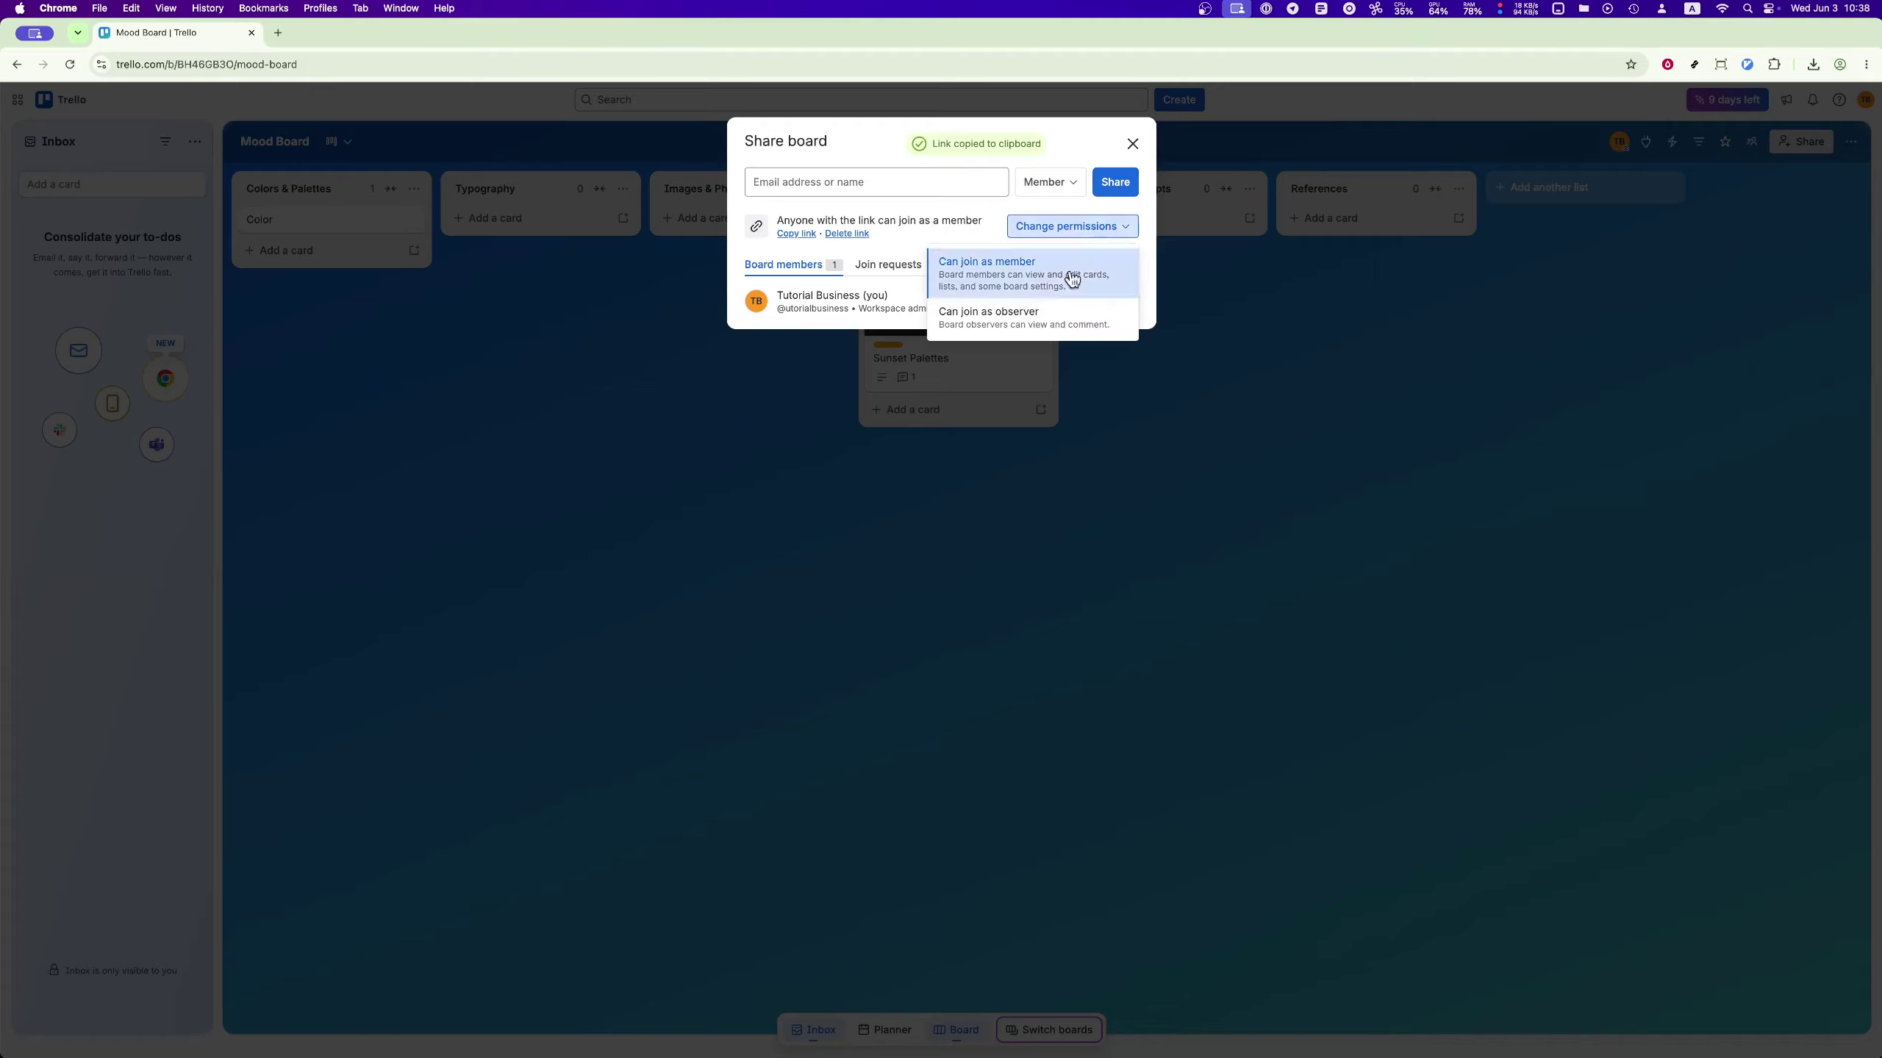
left_click(1331, 347)
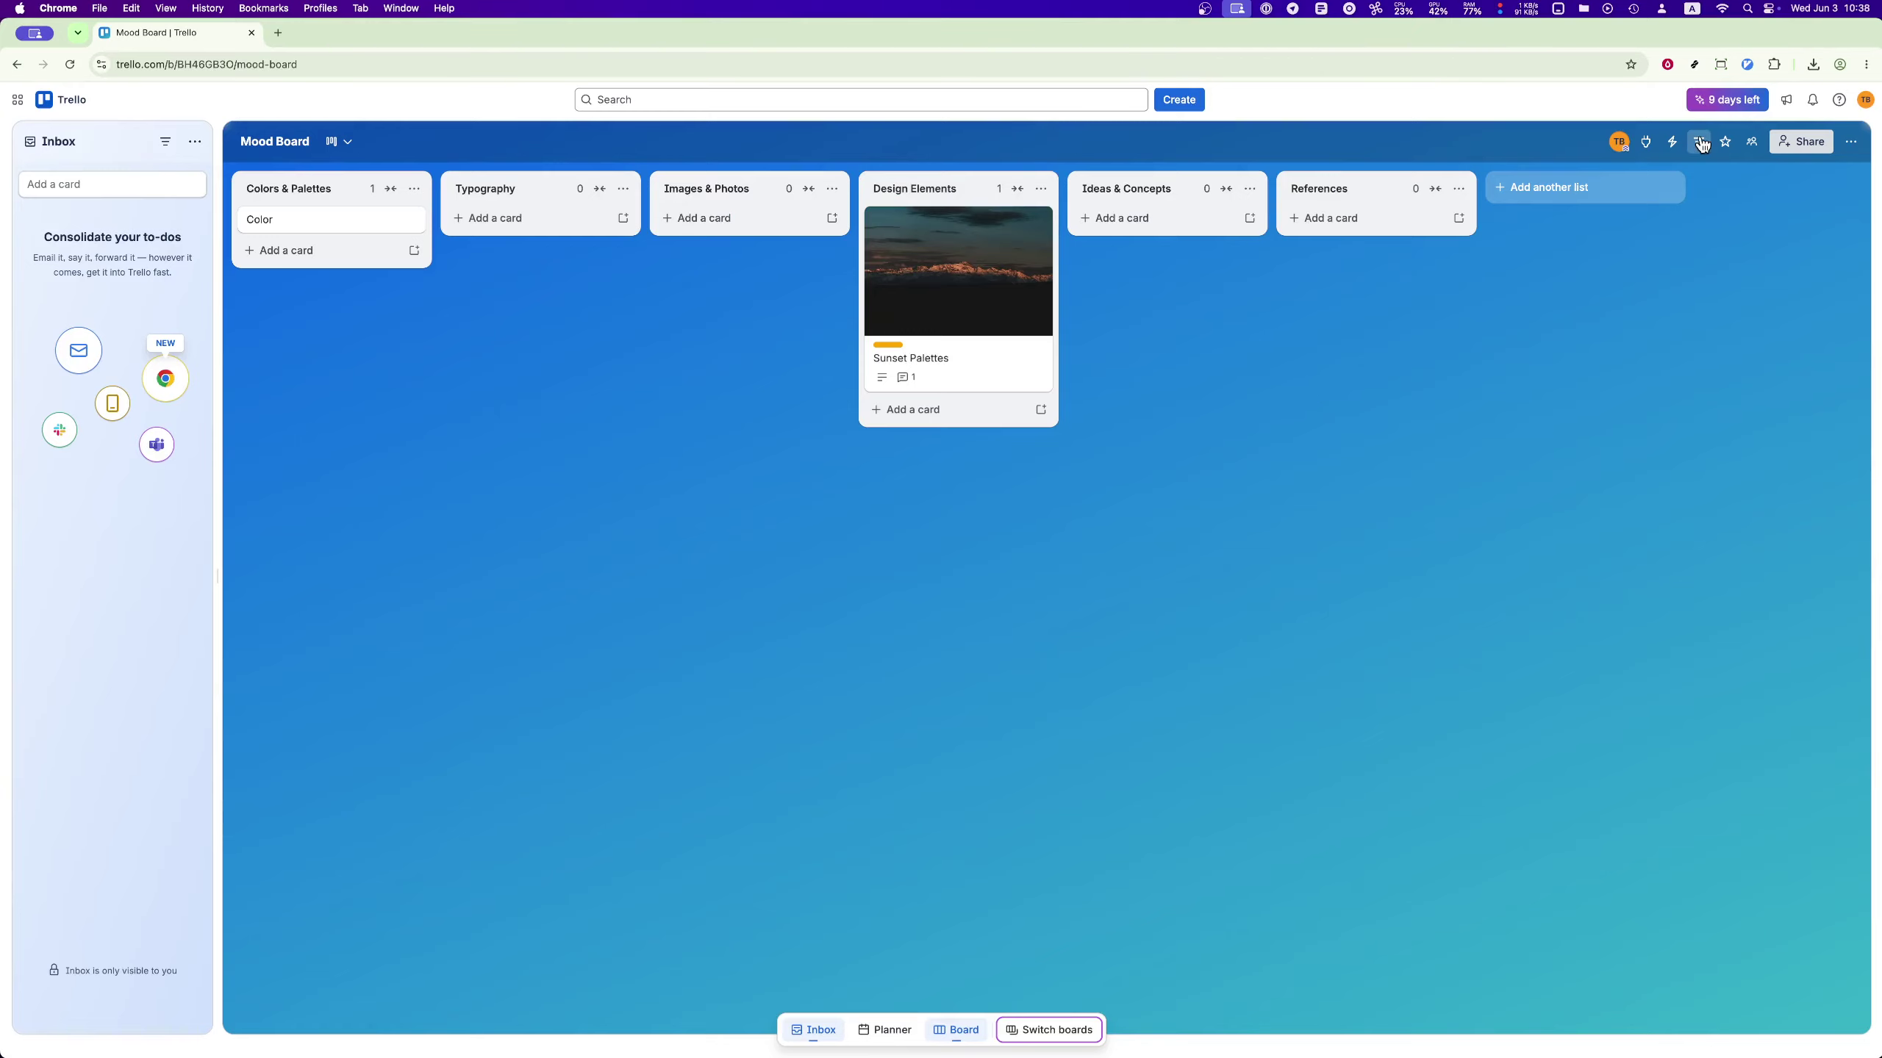
Look through the Power-Ups directory available for the board
left_click(1642, 145)
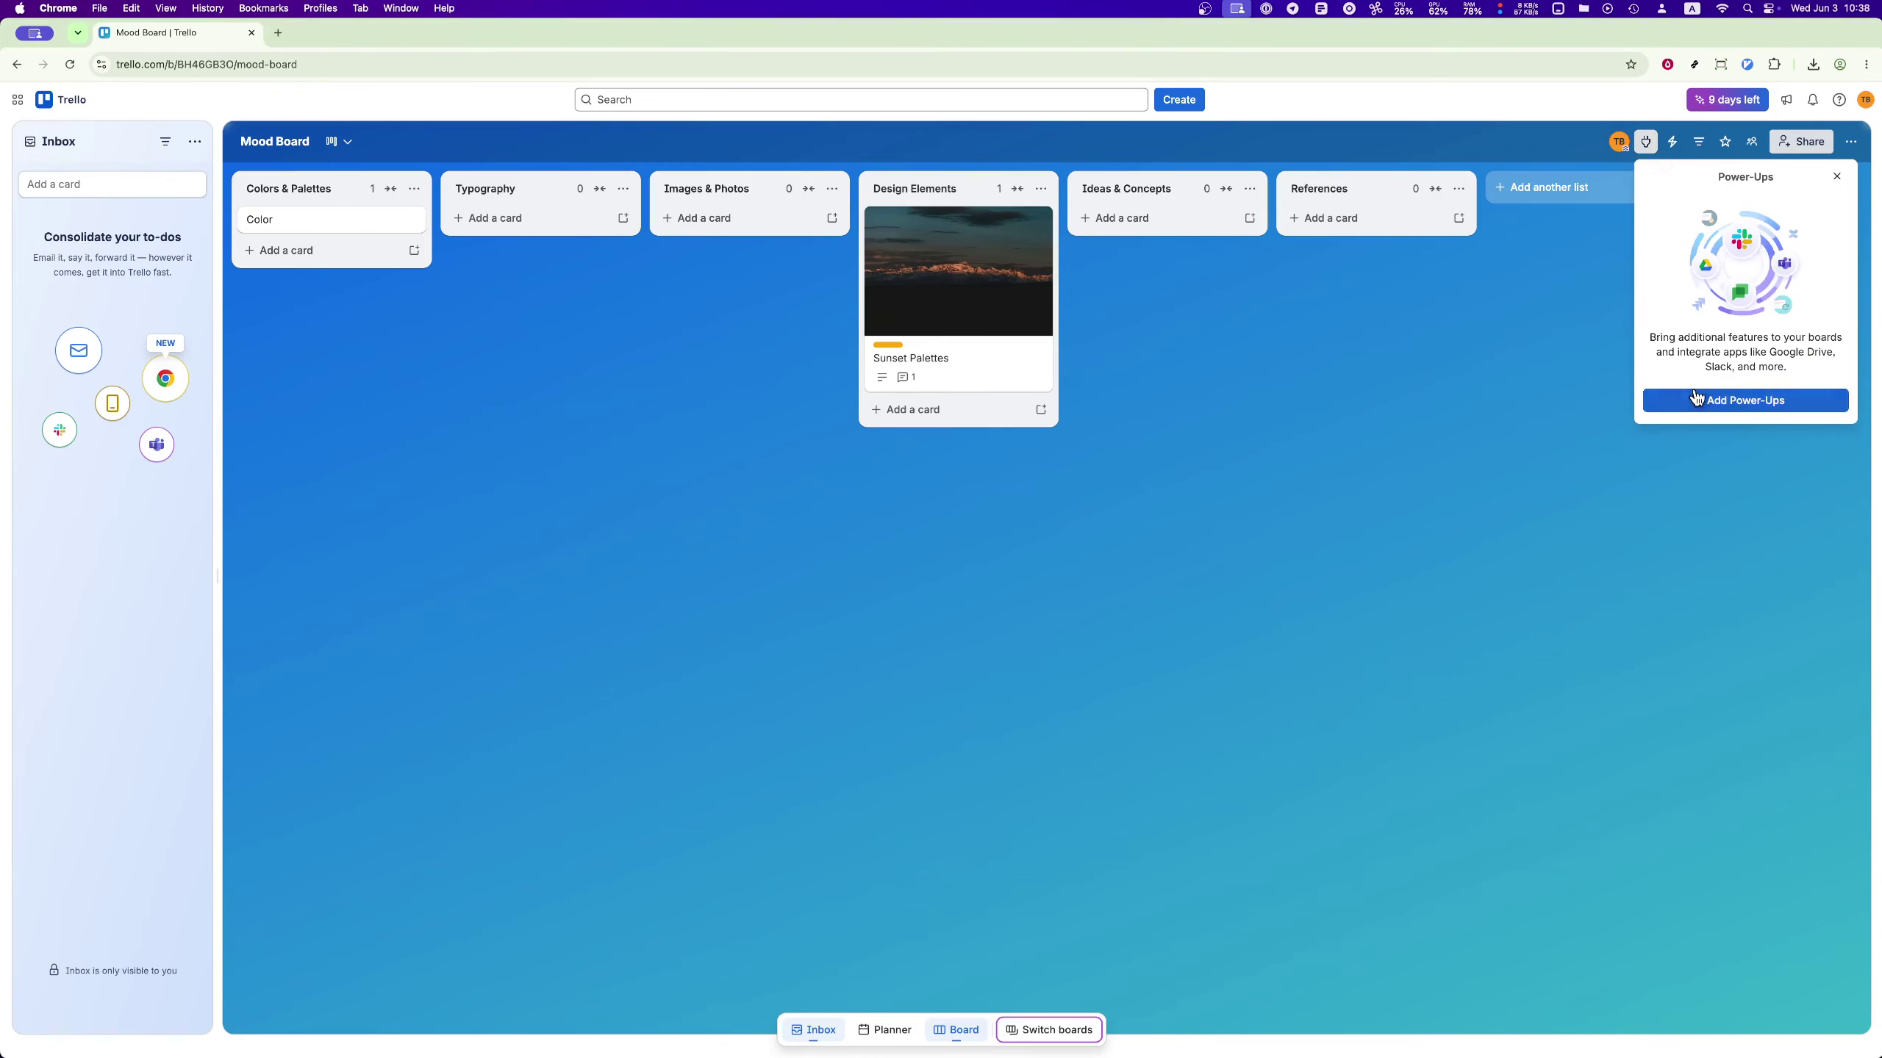
left_click(1726, 401)
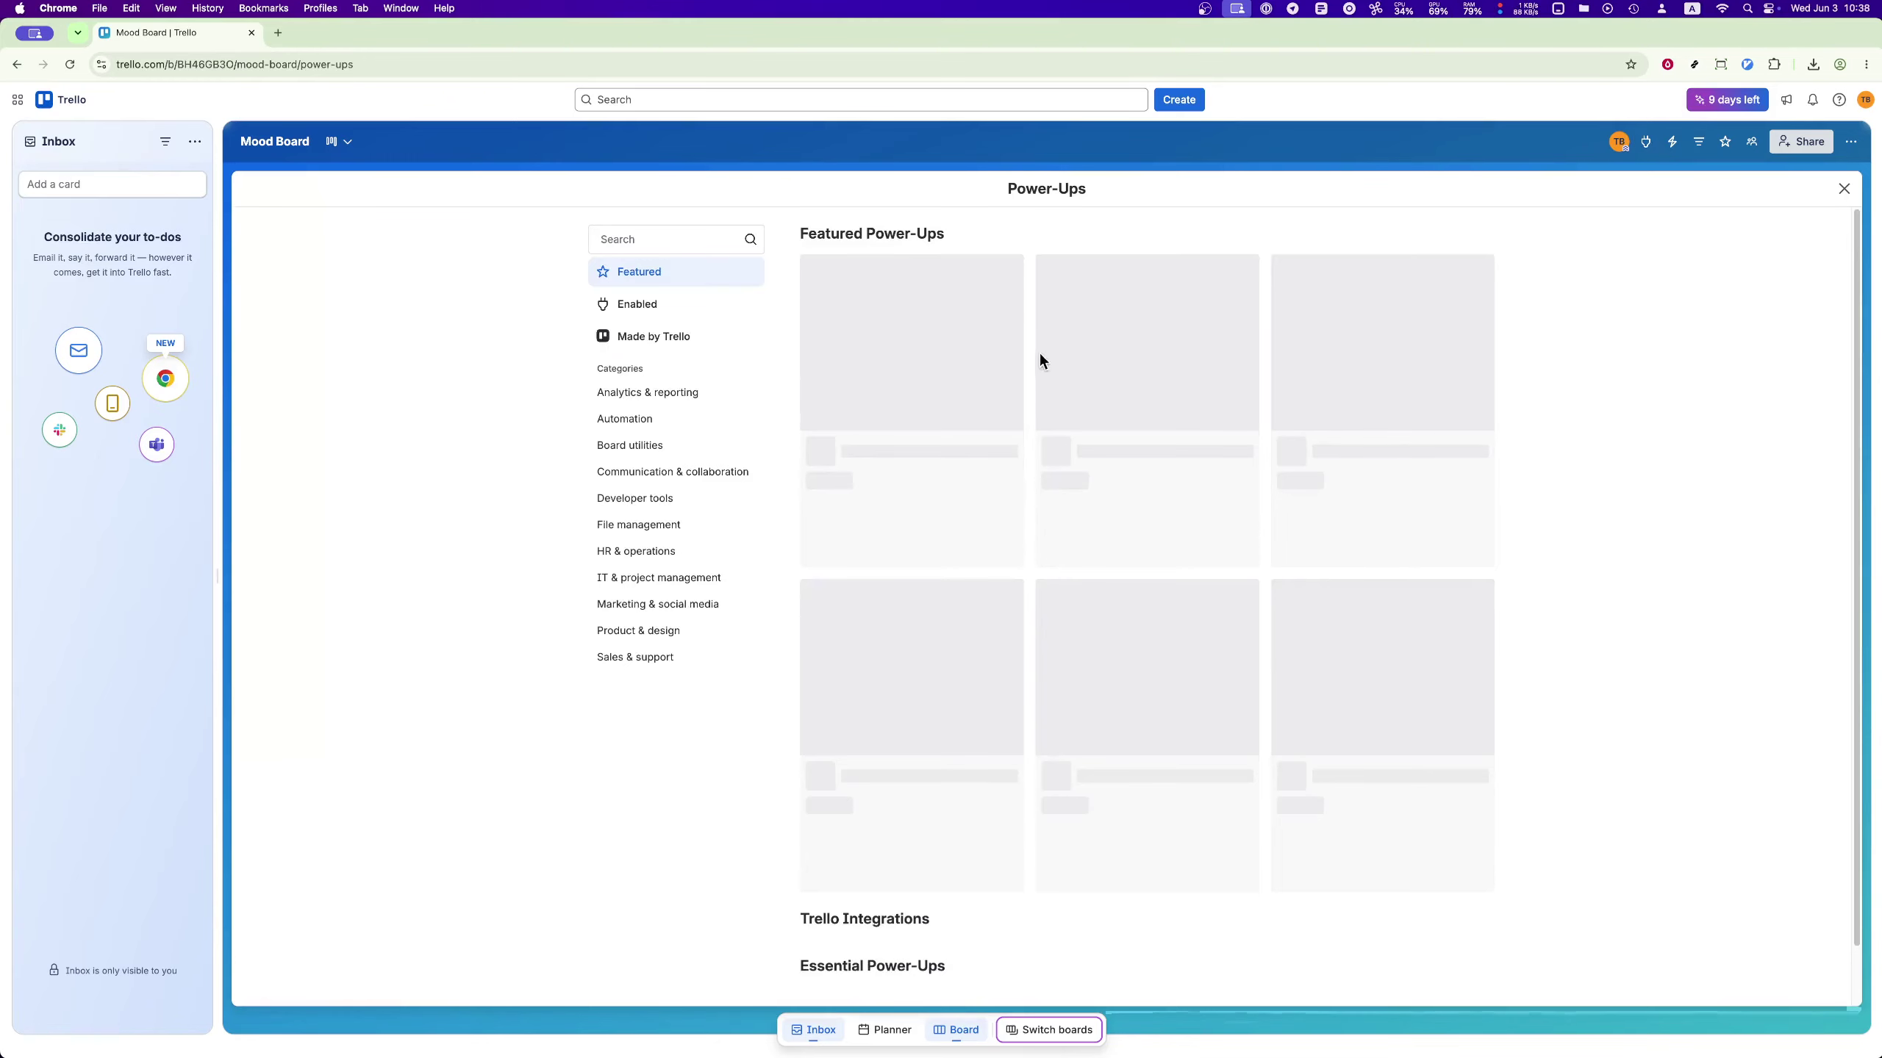
left_click(1845, 189)
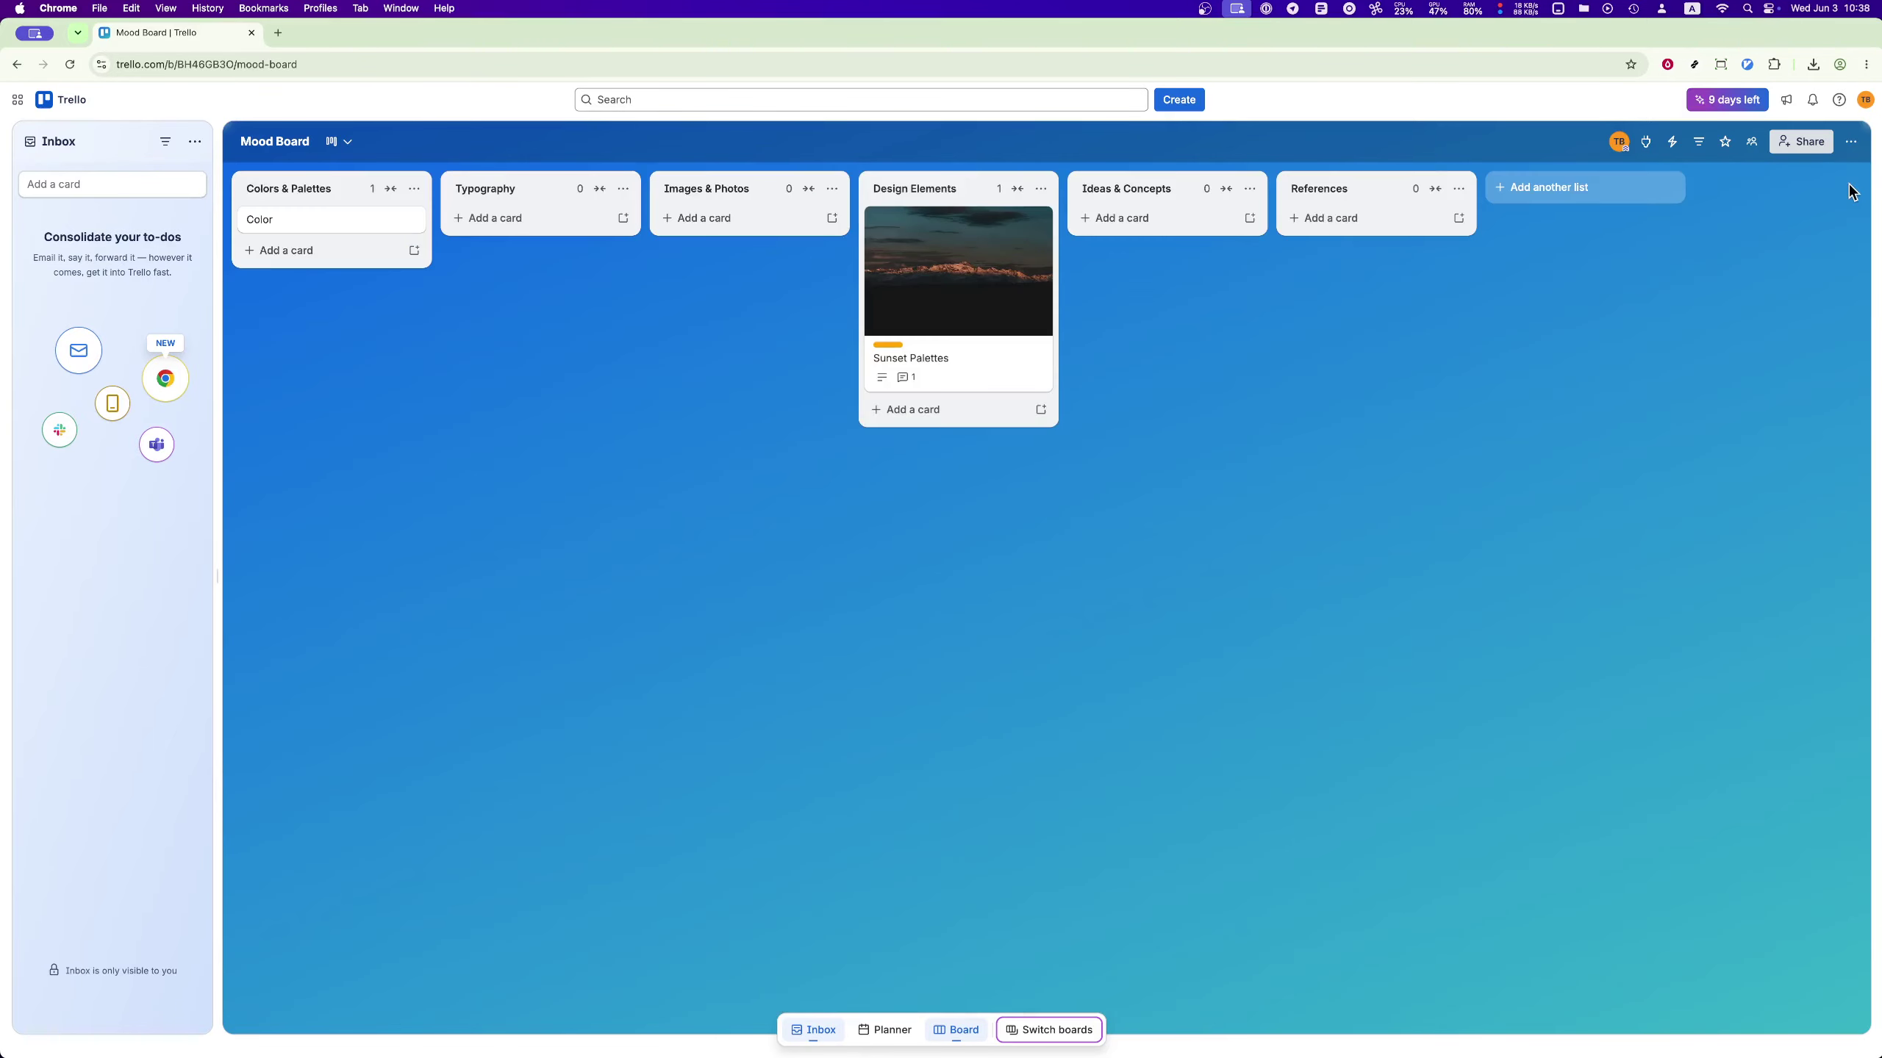